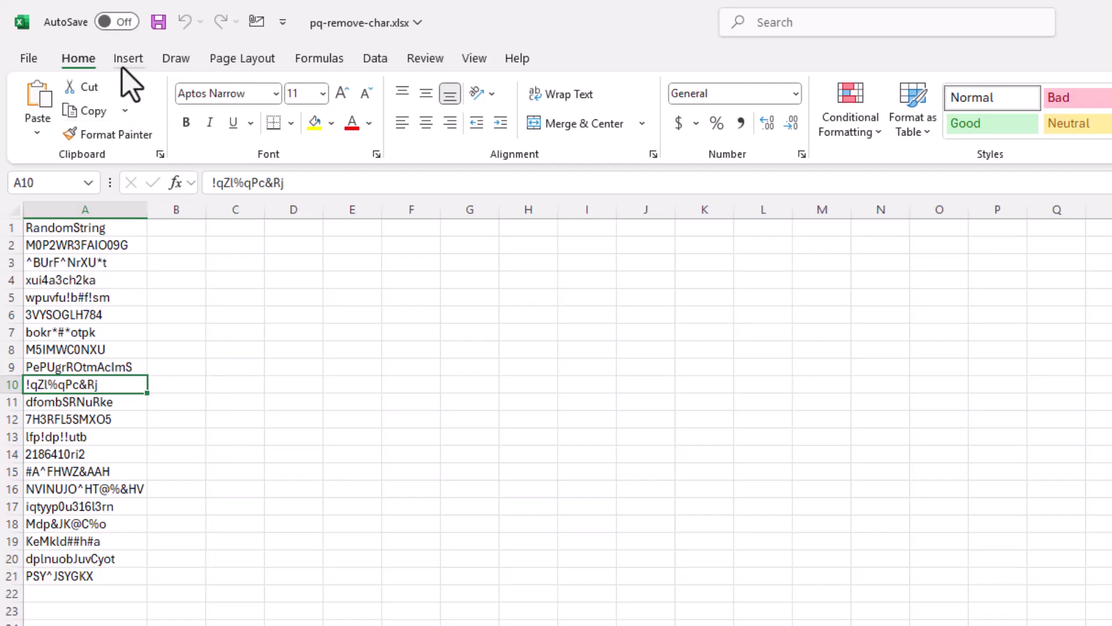
Step: Load the RandomString data in column A into Power Query as a table with headers
left_click(378, 59)
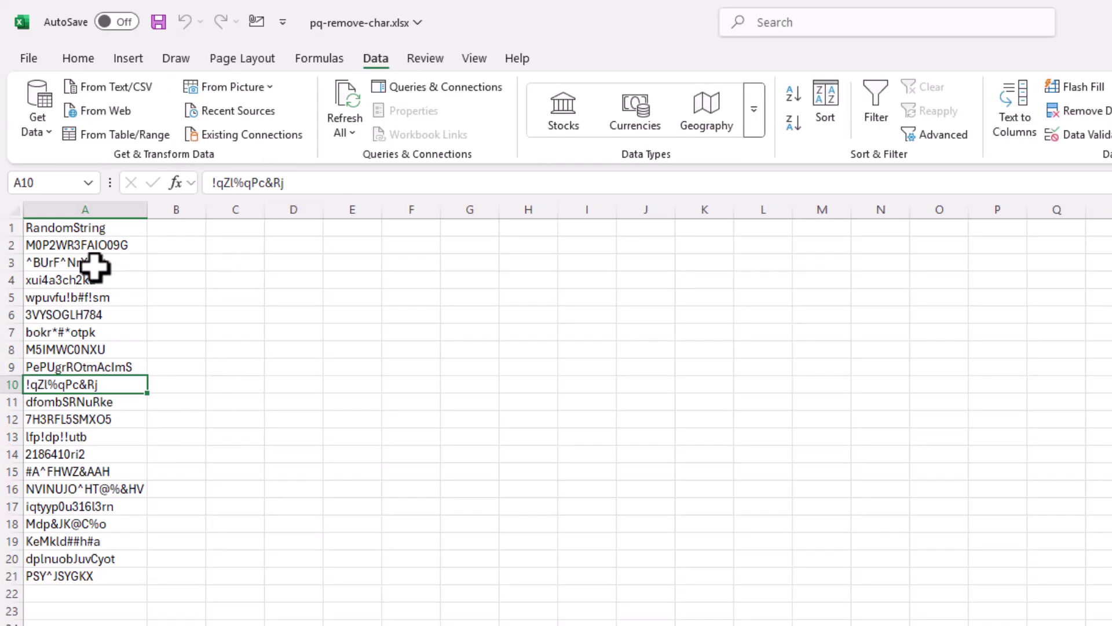
left_click(108, 134)
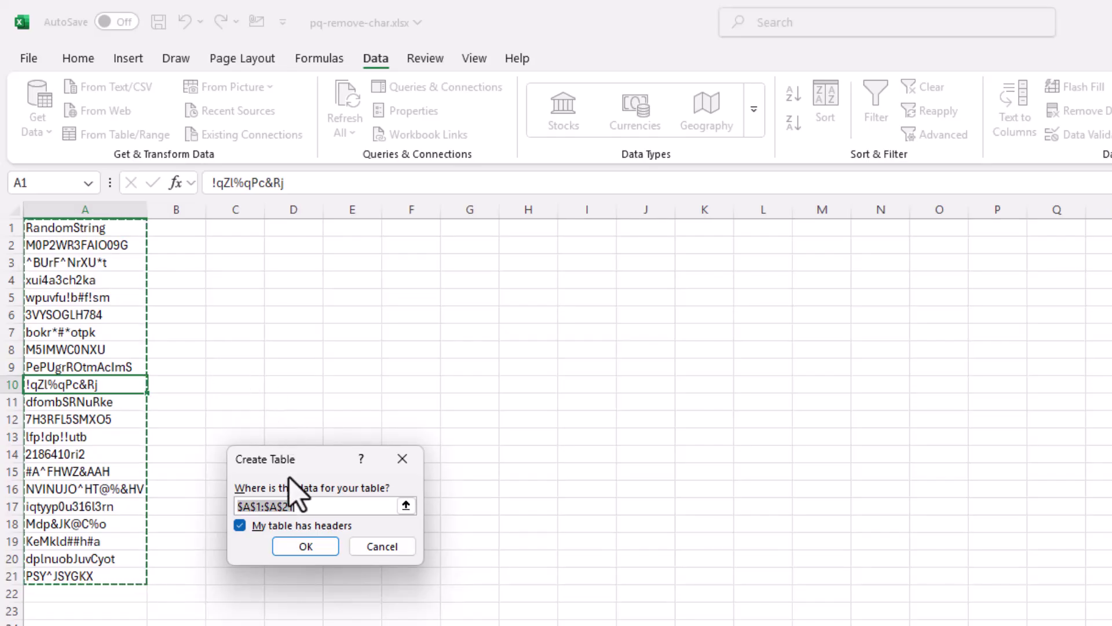
left_click(298, 548)
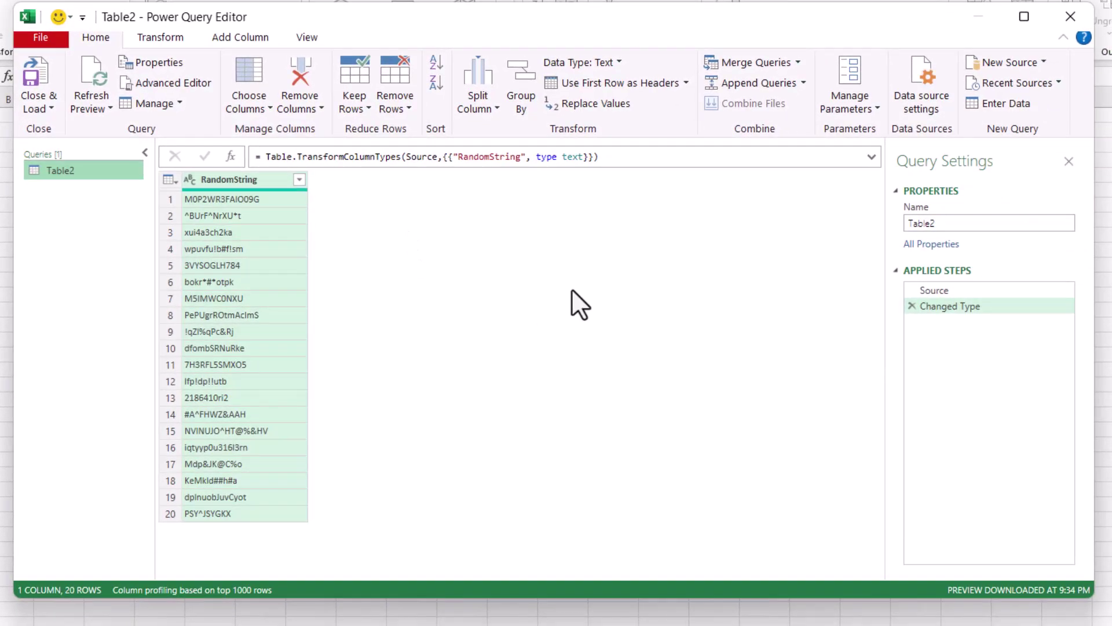
Step: Start a custom column named Custom with a Text.Remove formula taking [RandomString] as its text argument
left_click(260, 40)
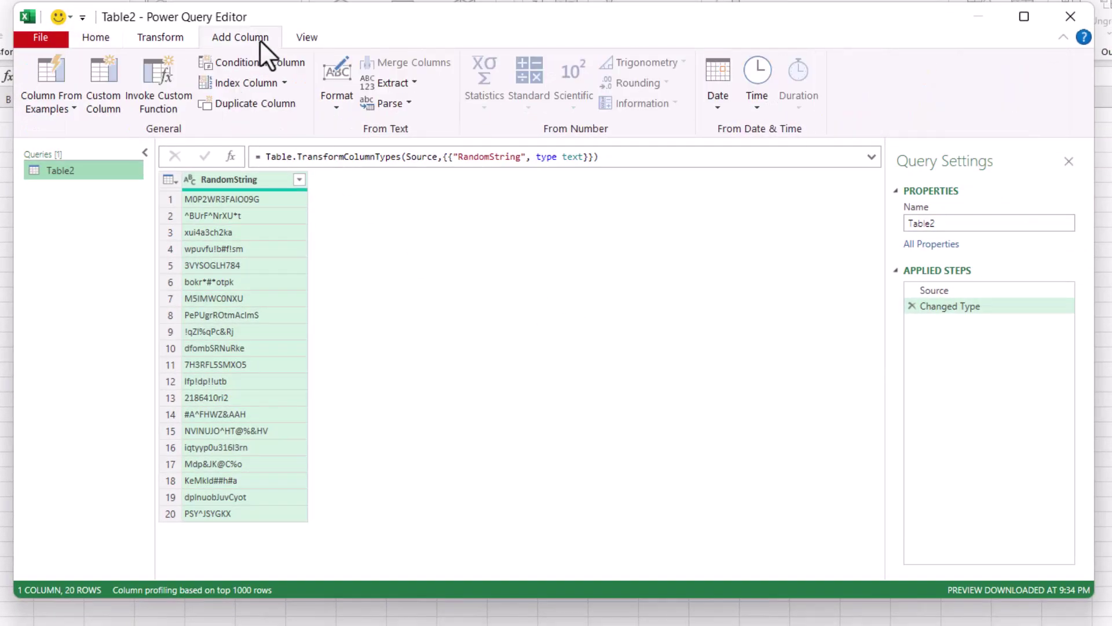
left_click(108, 80)
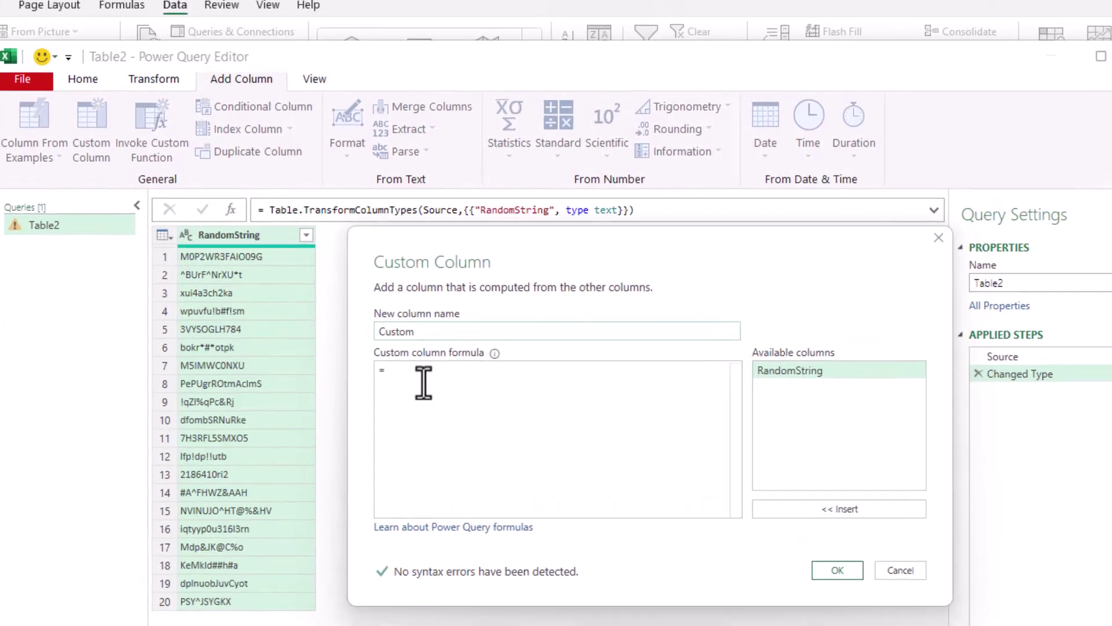
type("Text")
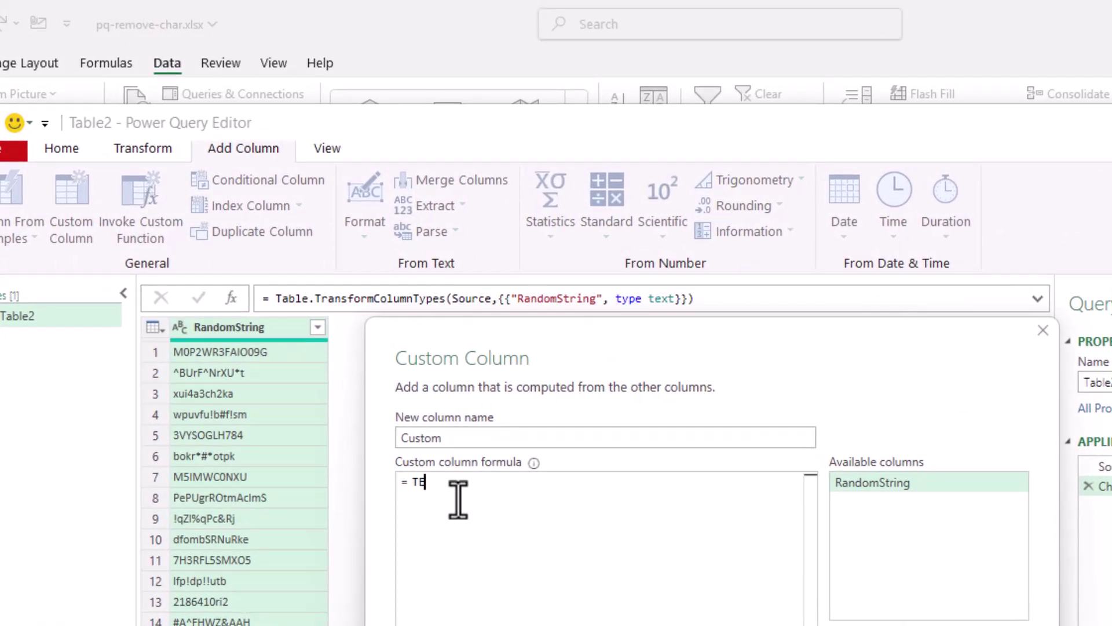
type(".")
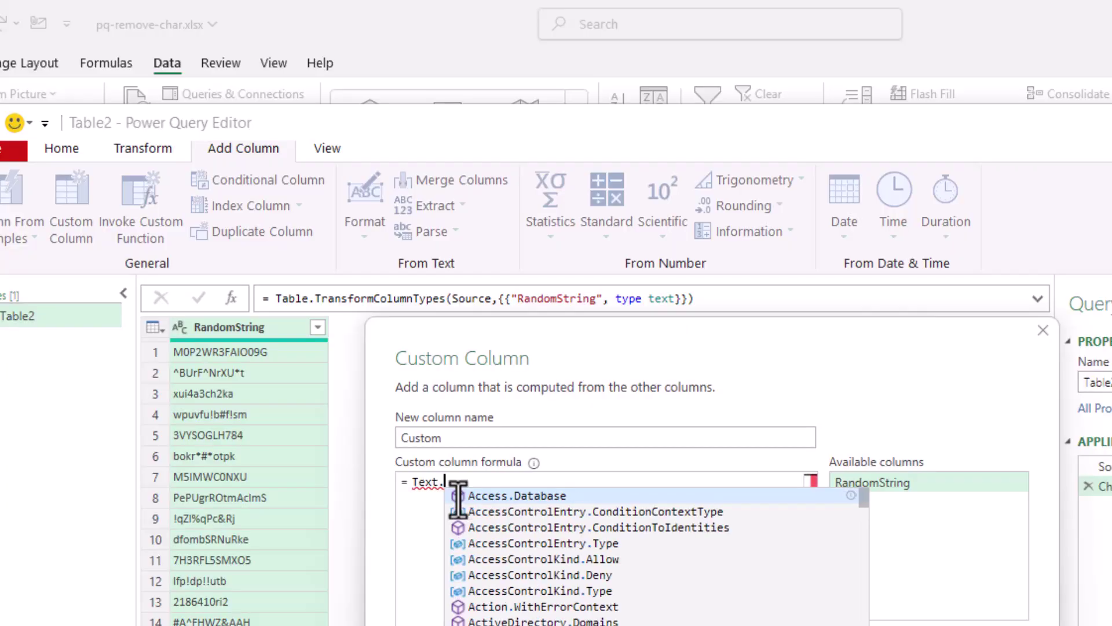
type("Remove")
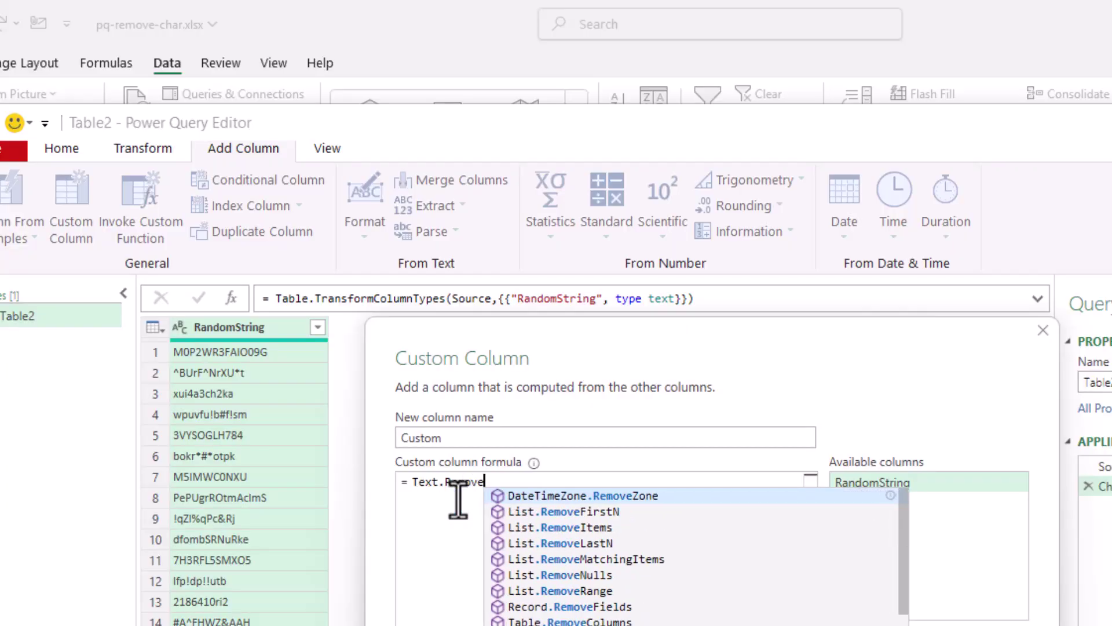
type("(")
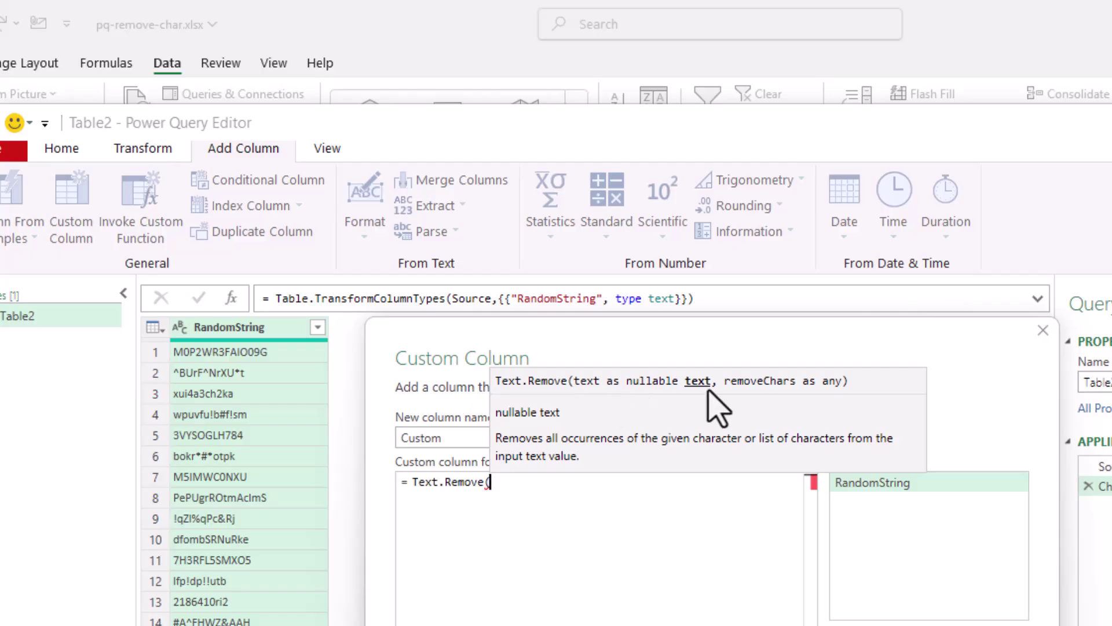
double_click(915, 486)
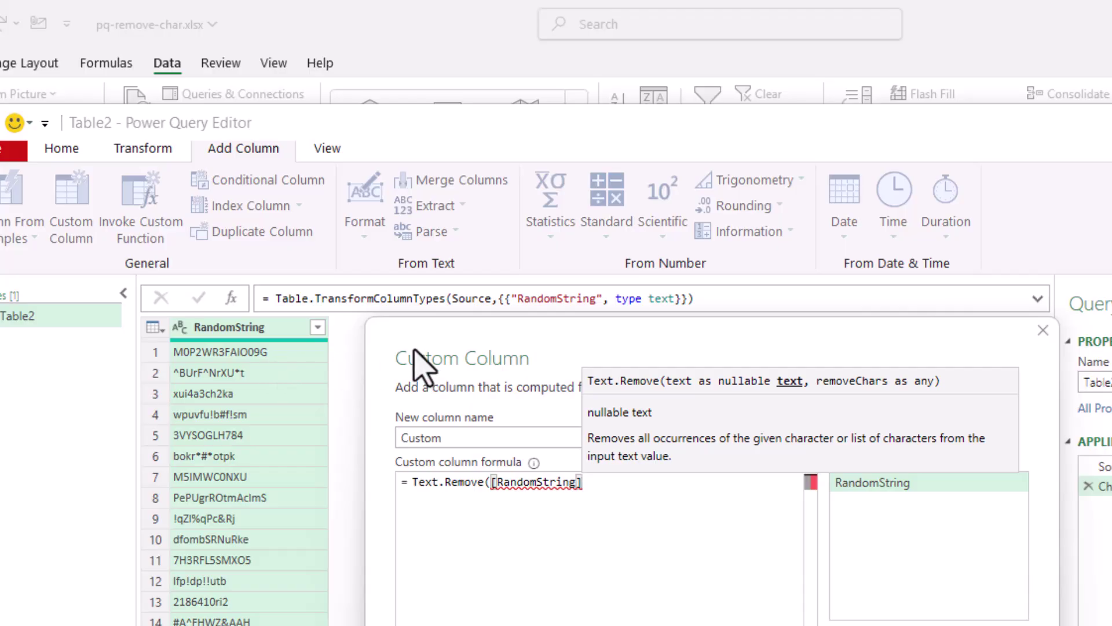
Step: Complete the Custom column formula with the removal list {"A".."Z"} and create the column
type(",")
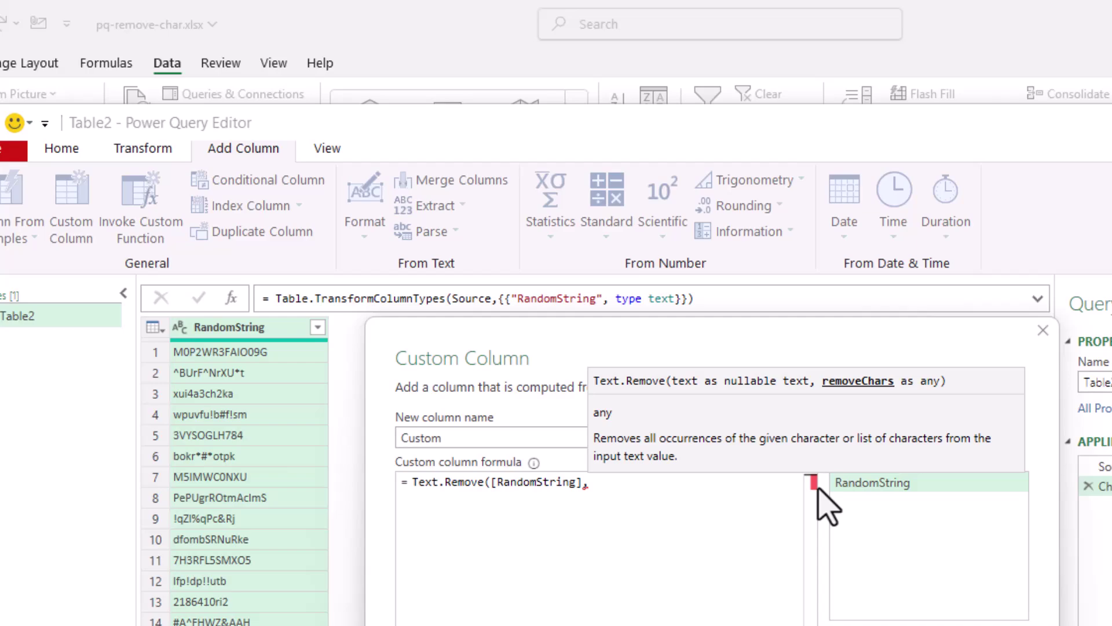
type("\"")
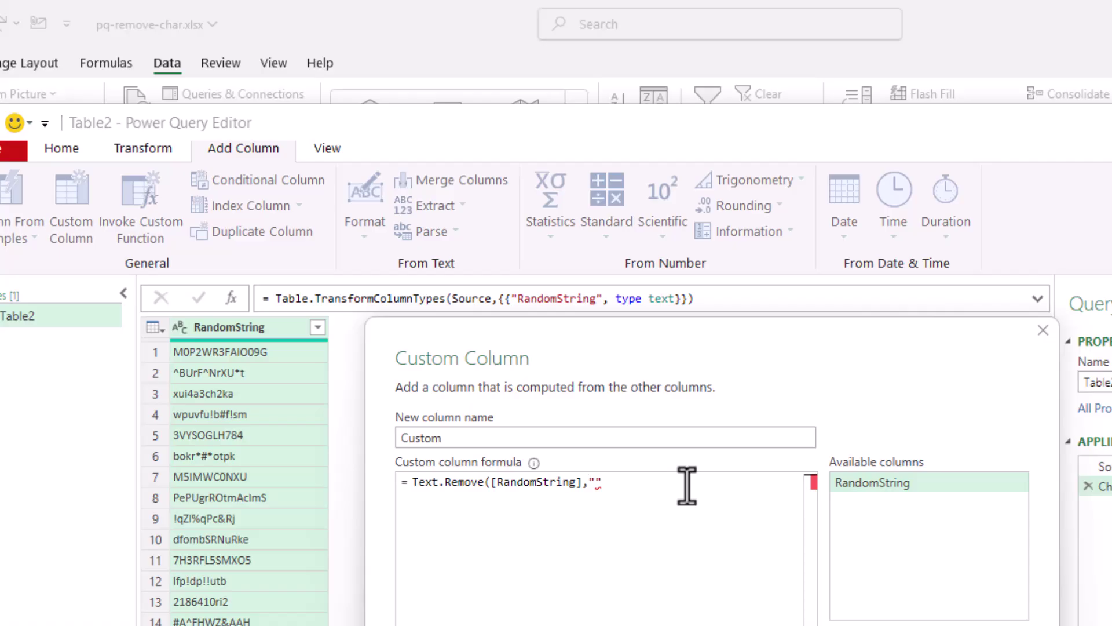
key("Delete")
key("Delete")
type("{")
type("\"#")
type(", ")
type("\"")
type("Z\"")
type("}")
type(")")
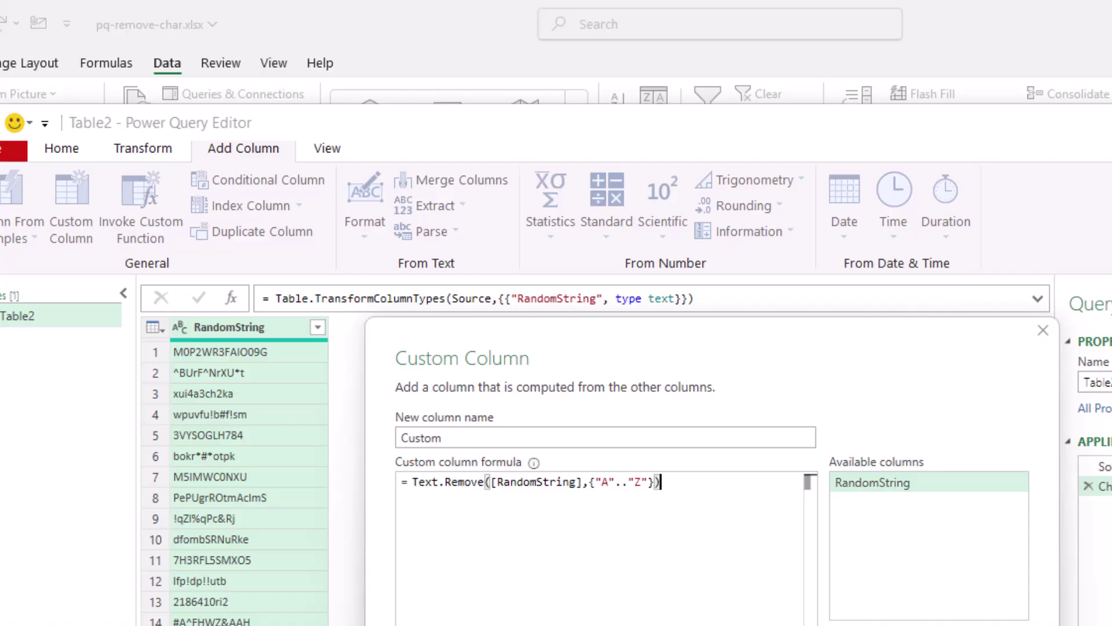
key("Return")
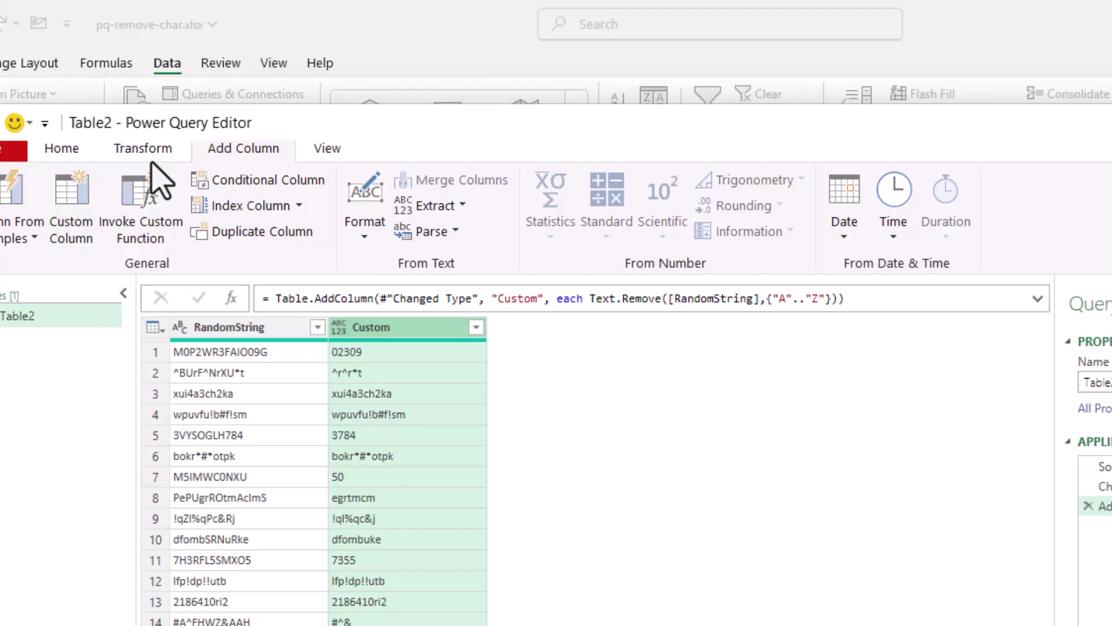
Step: Start a second custom column, Custom.1, with a Text.Remove formula on [RandomString]
left_click(70, 211)
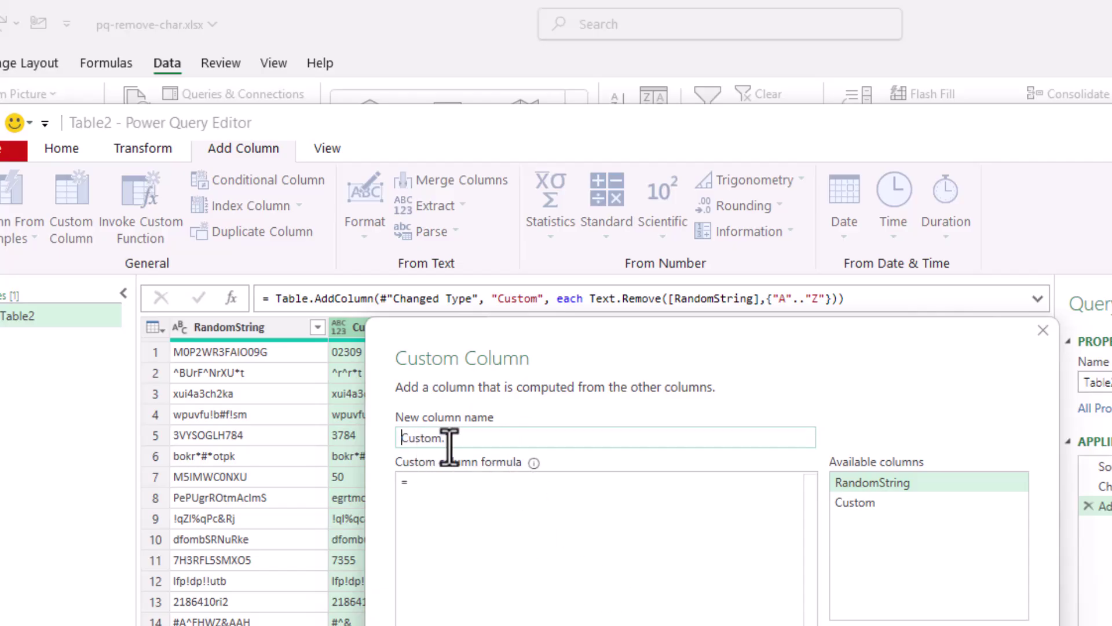
left_click(461, 481)
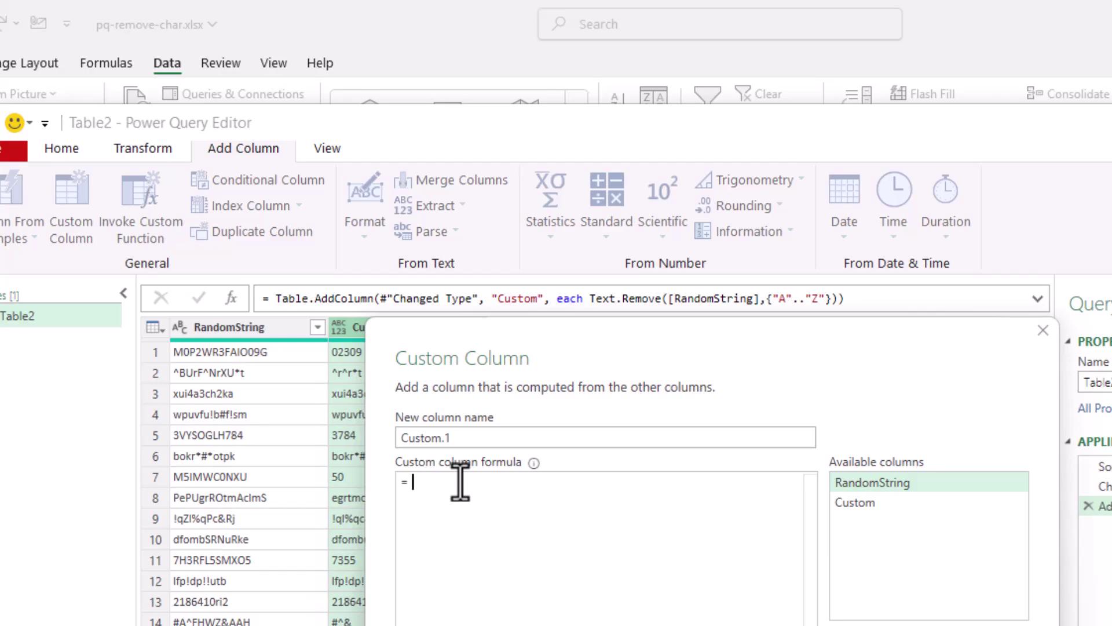
type("T")
key("BackSpace")
type("TExt")
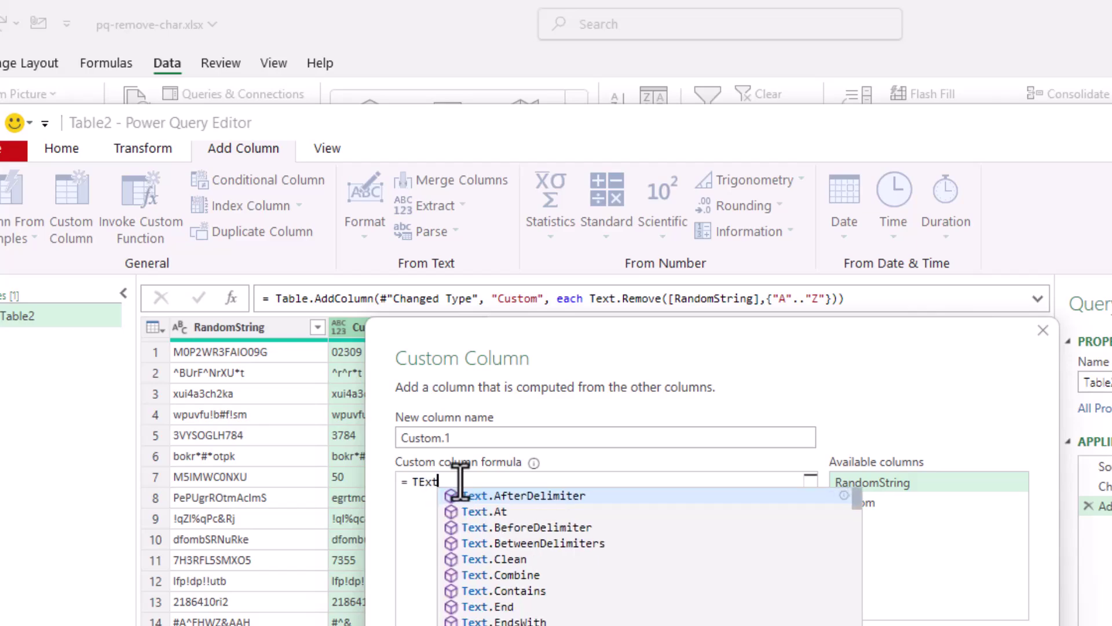
key("BackSpace")
key("BackSpace")
key("BackSpace")
key("BackSpace")
type("Te")
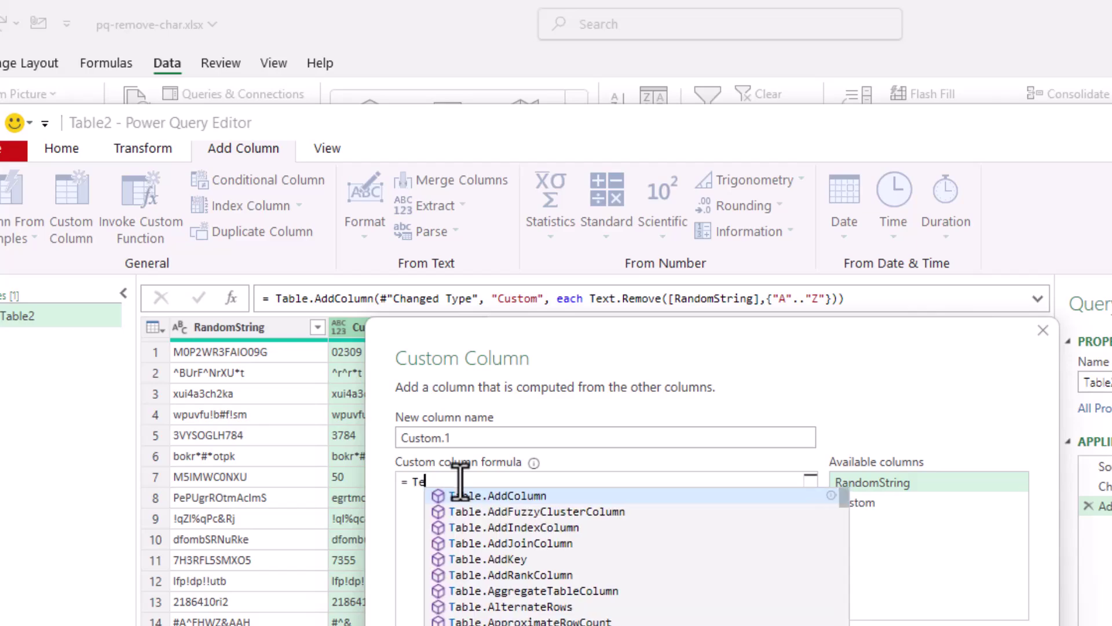
type("xt.RE")
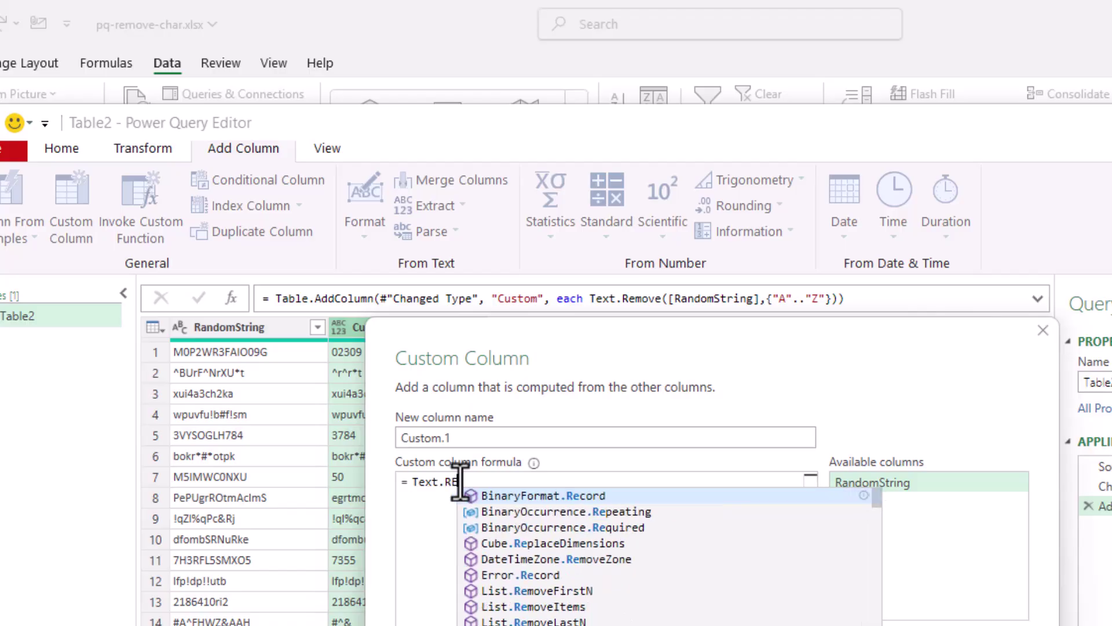
key("BackSpace")
type("emove(")
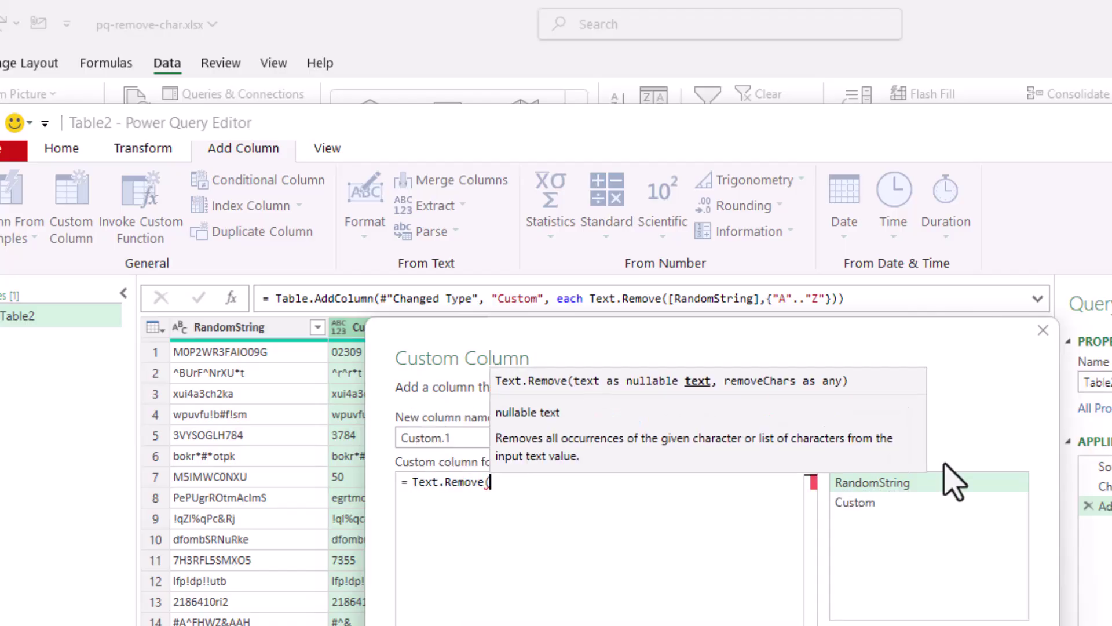
double_click(899, 483)
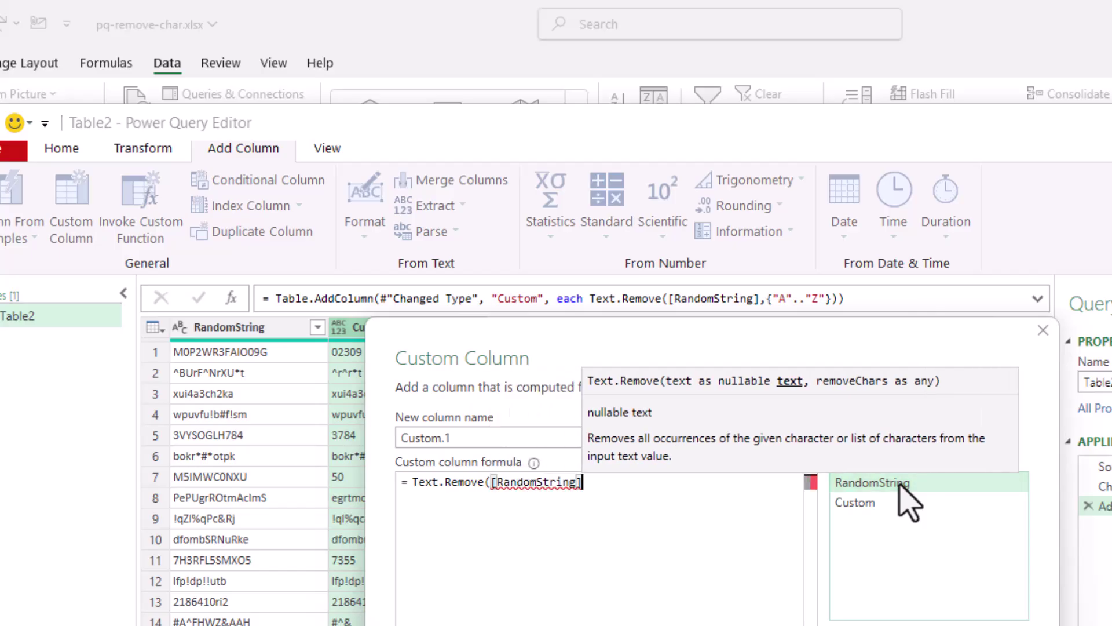
Step: Complete the Custom.1 formula with the removal list {"a".."z"} and create the column
type(",")
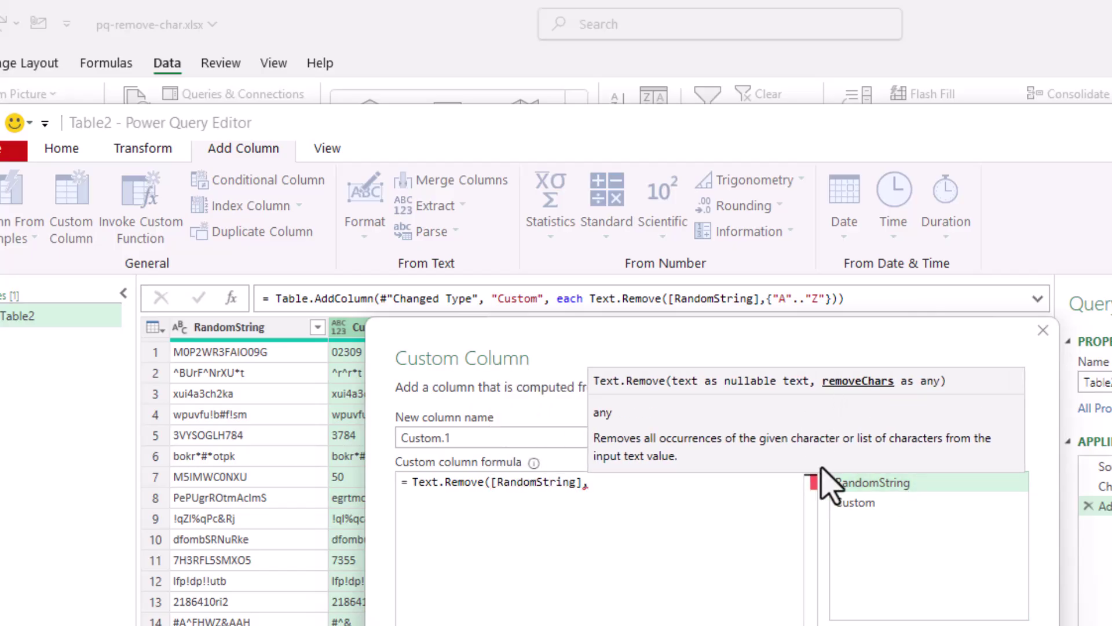
type("{")
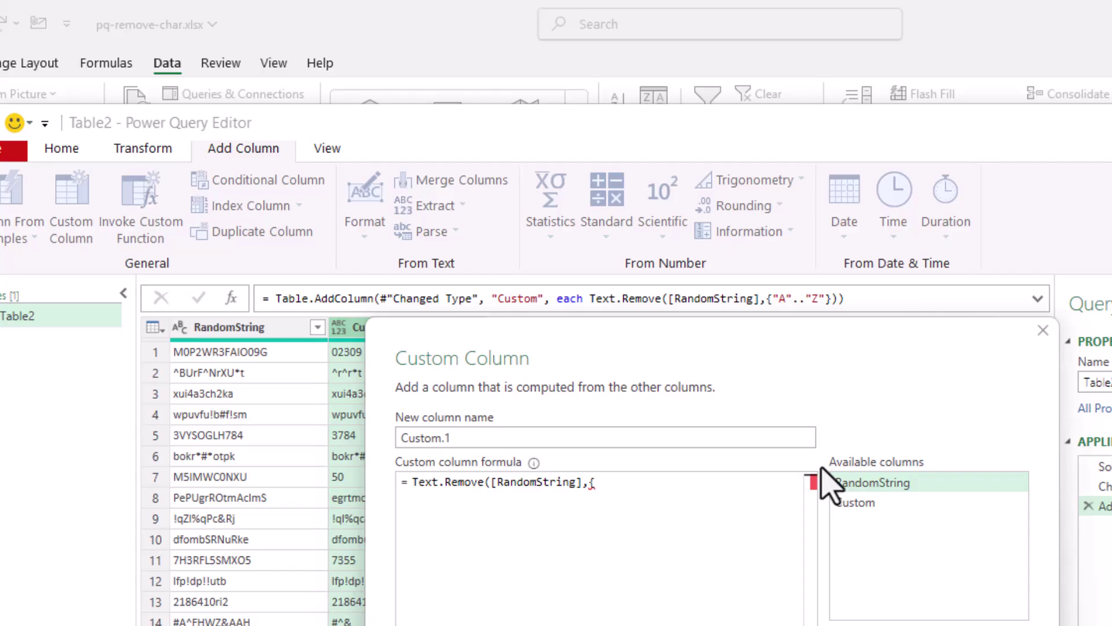
type("\"a")
key("Right")
type("..\"z")
key("Right")
type("}")
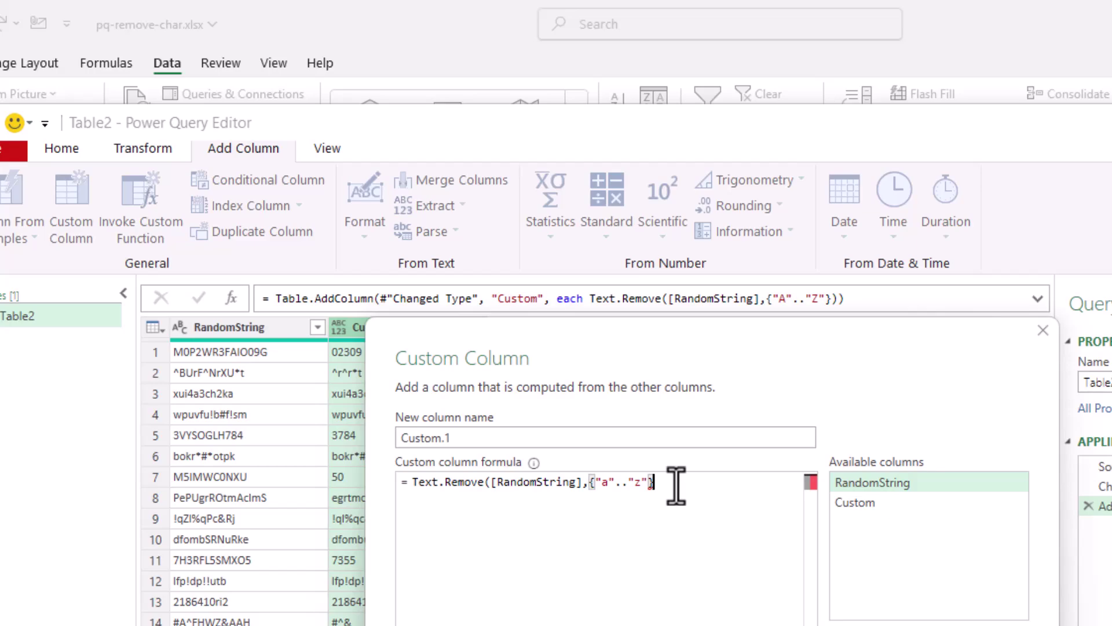
type(")")
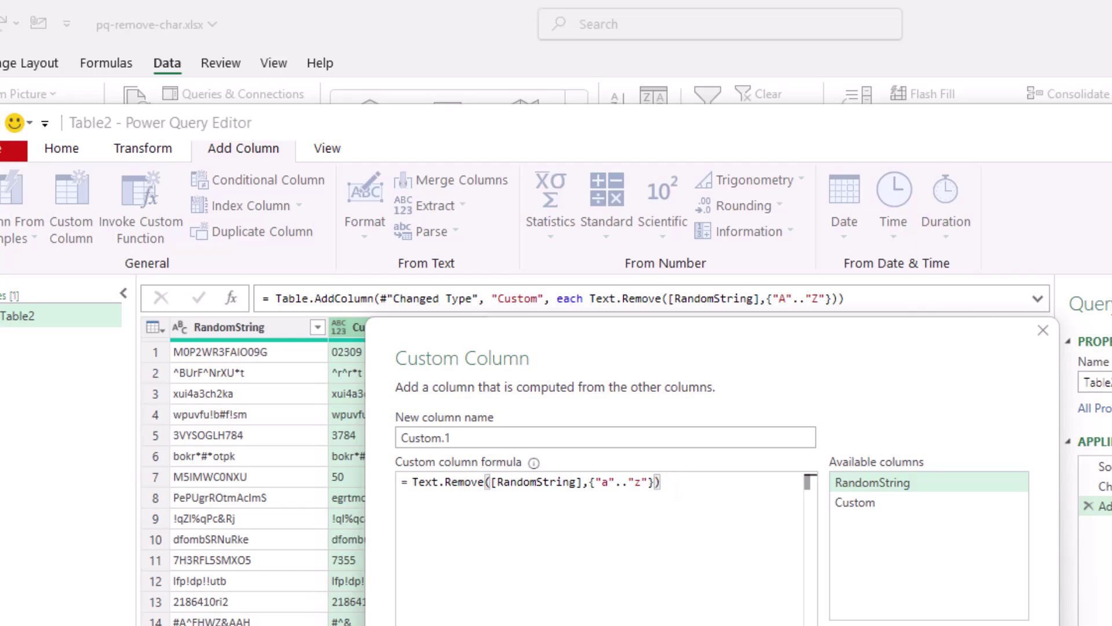
key("Return")
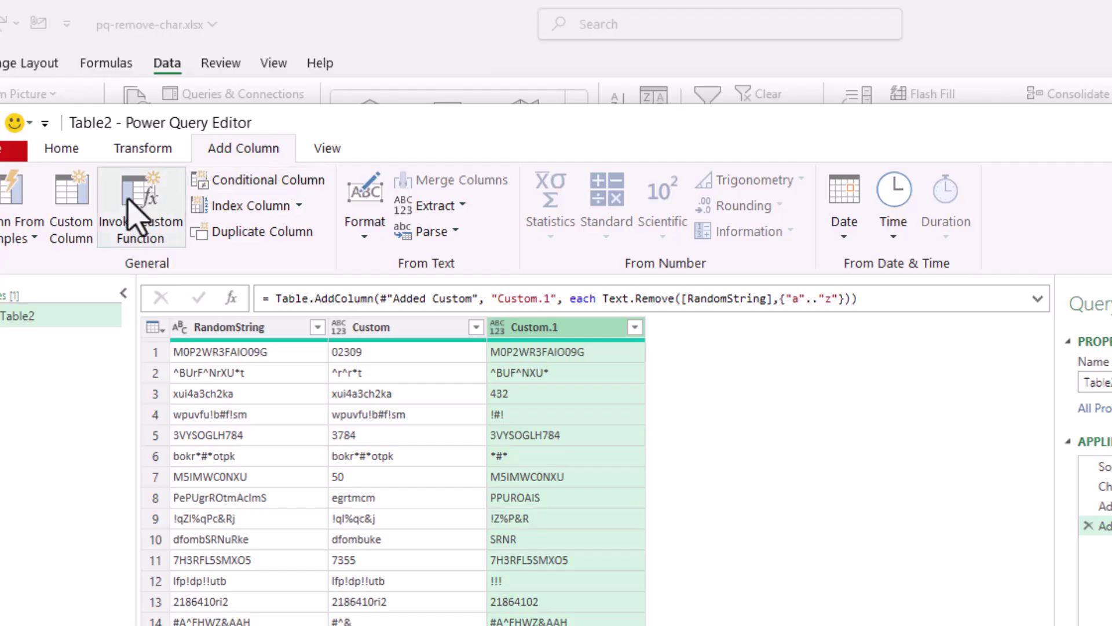
Step: Start a third custom column, Custom.2, with a Text.Remove formula on [RandomString]
left_click(81, 213)
left_click(439, 487)
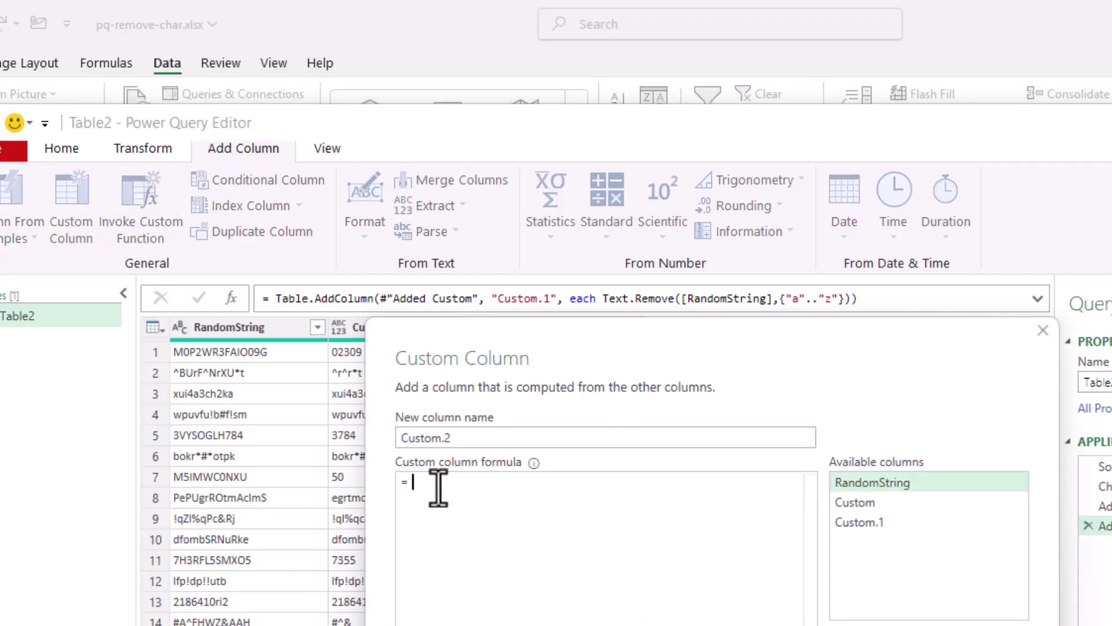
type("T")
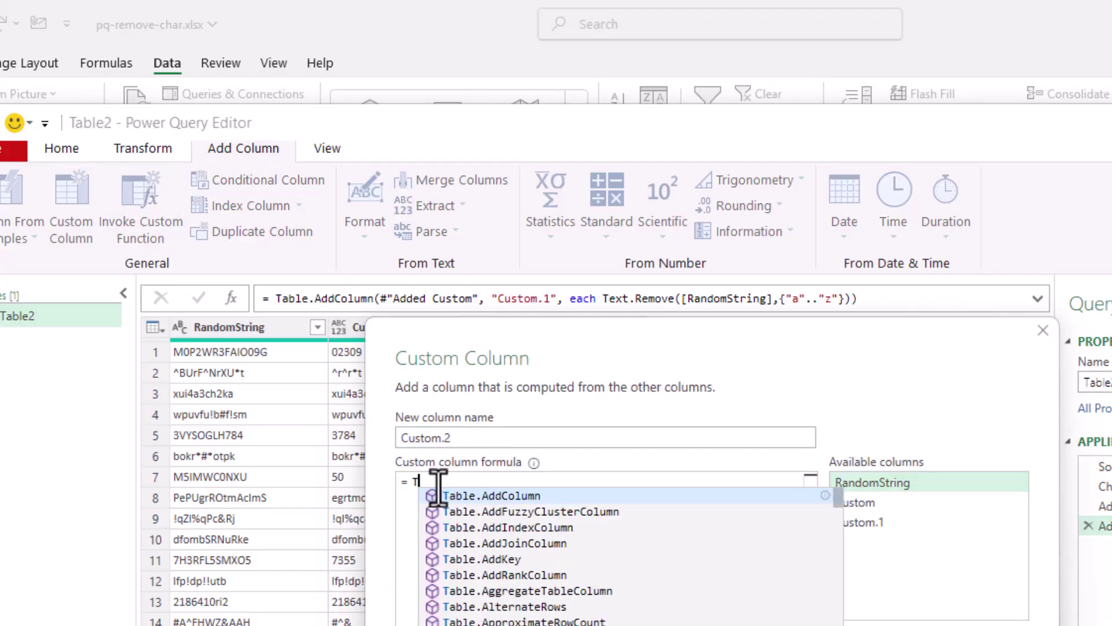
type("ext.Remove")
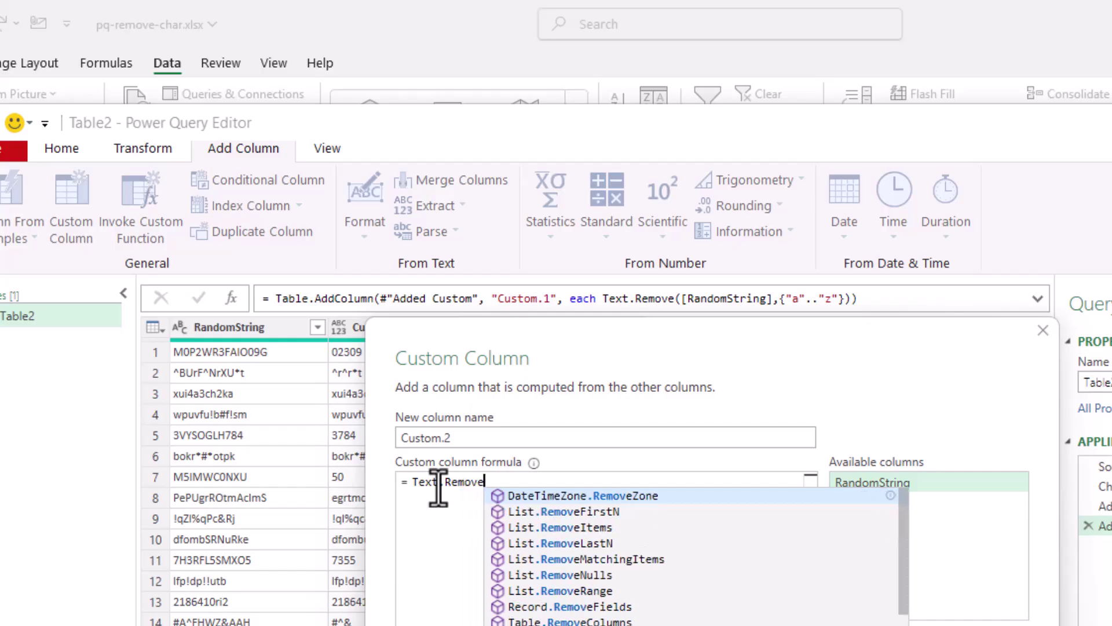
type("(")
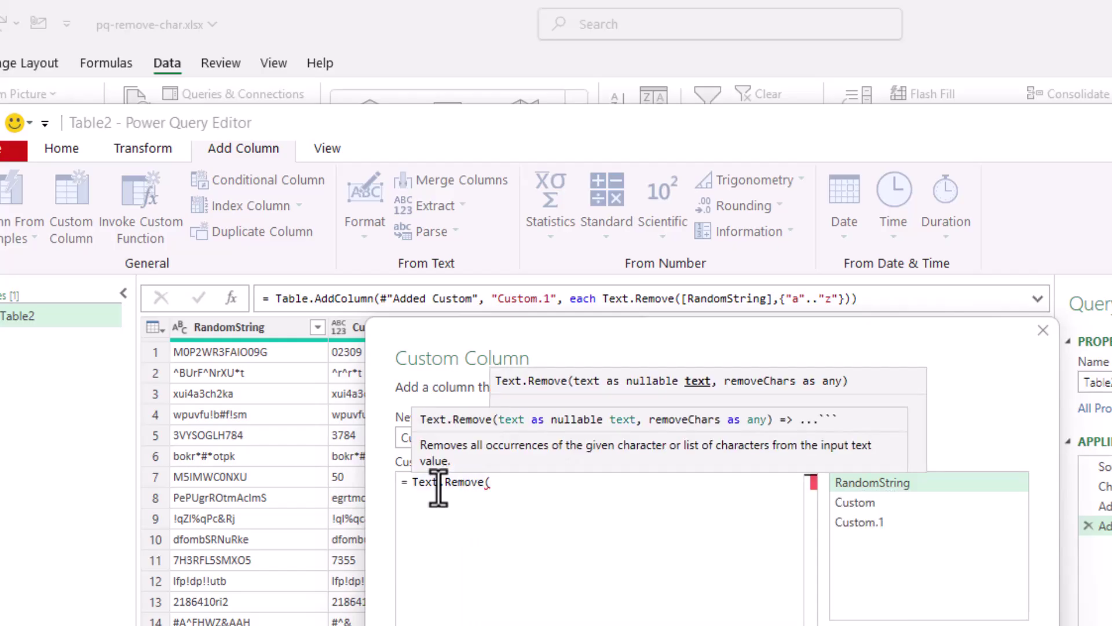
double_click(880, 482)
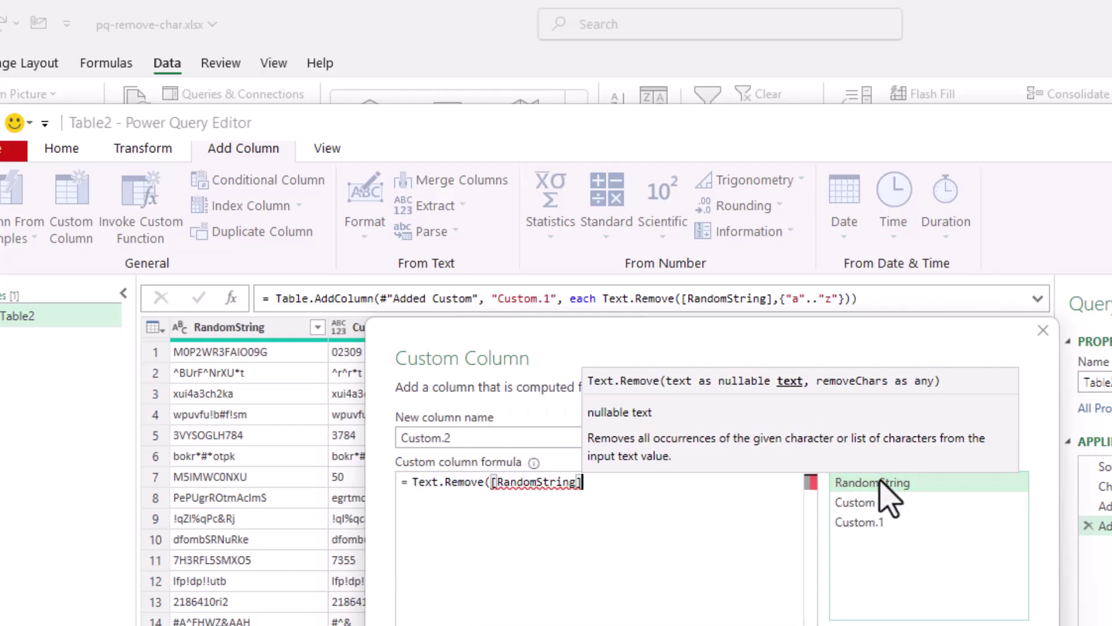
type(",")
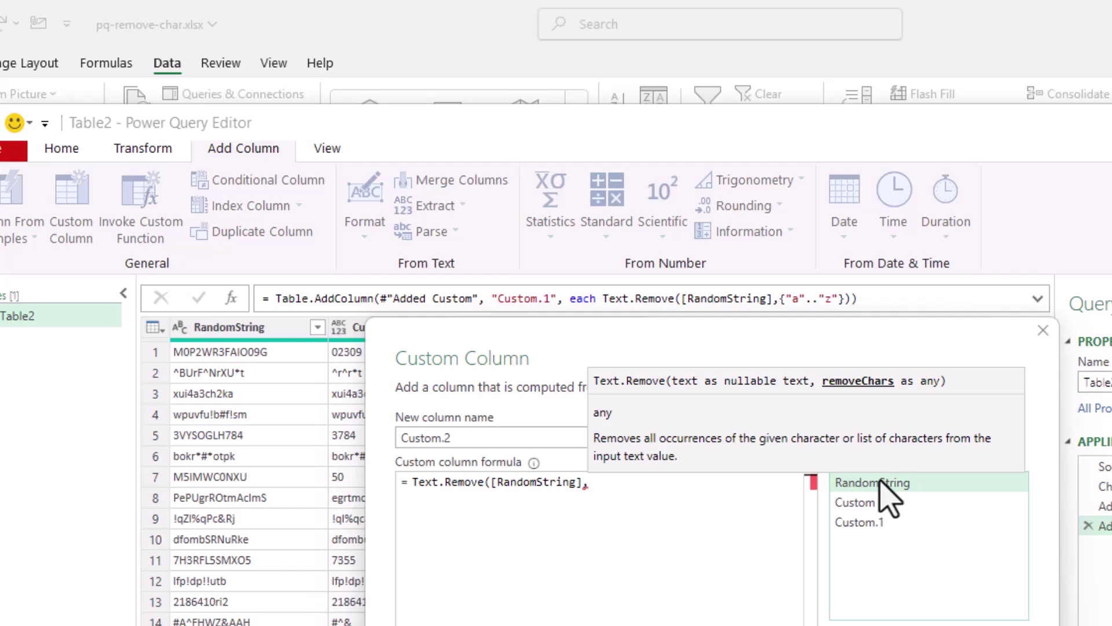
Step: Add the ranges "A".."Z" and "a".."z", separated by a comma, to the removal list in the Custom.2 formula
type("{")
key("BackSpace")
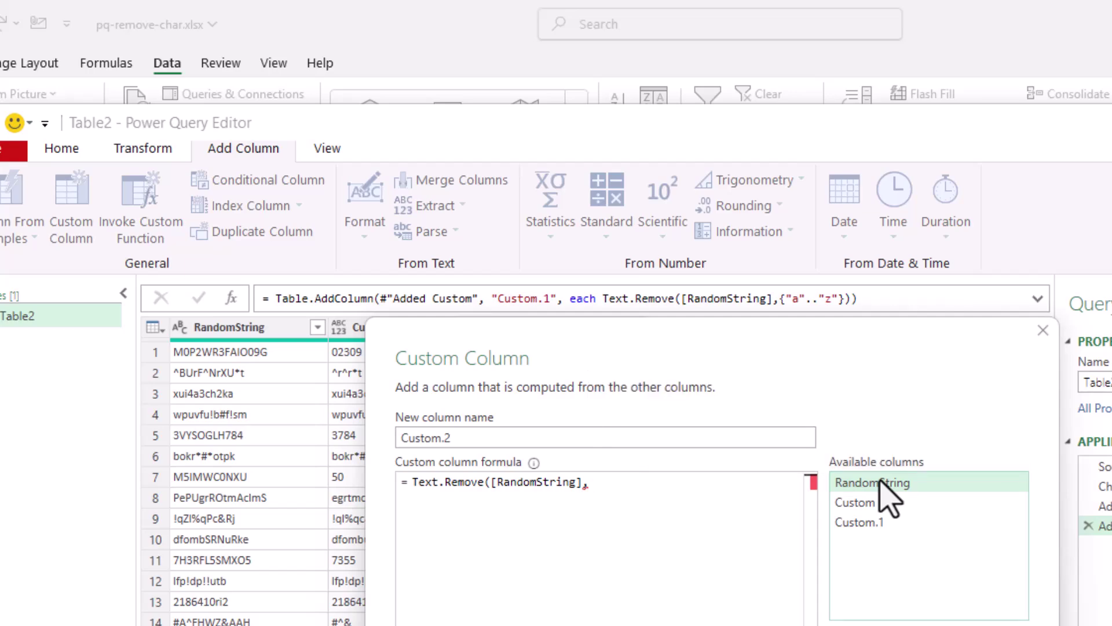
type("{\"A\"..\"Z")
type(",\"a\"..\"z\"")
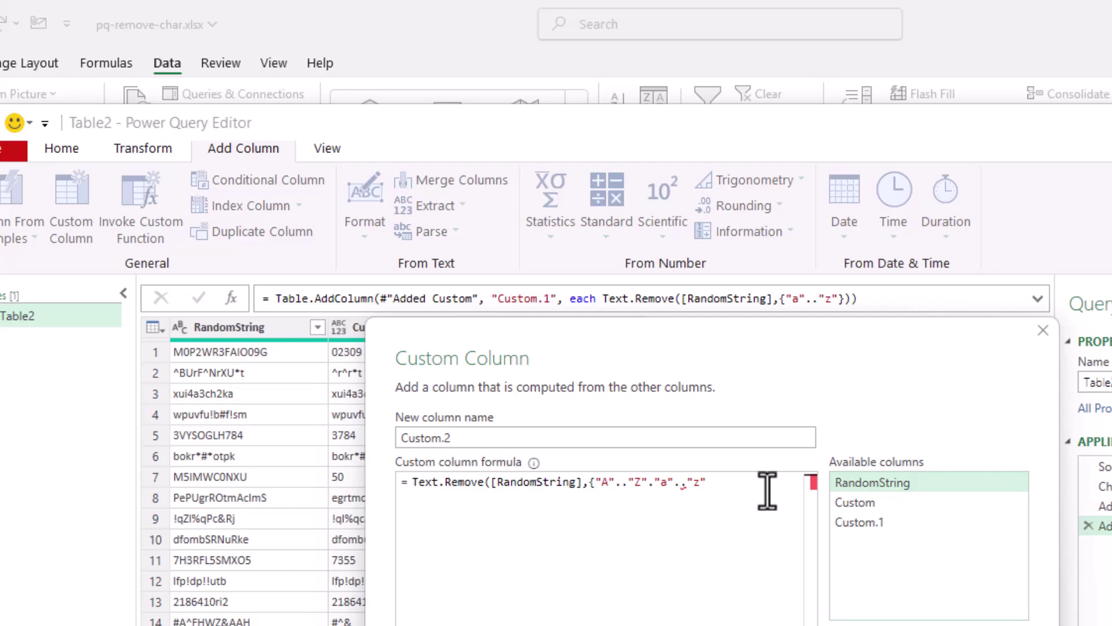
type(",")
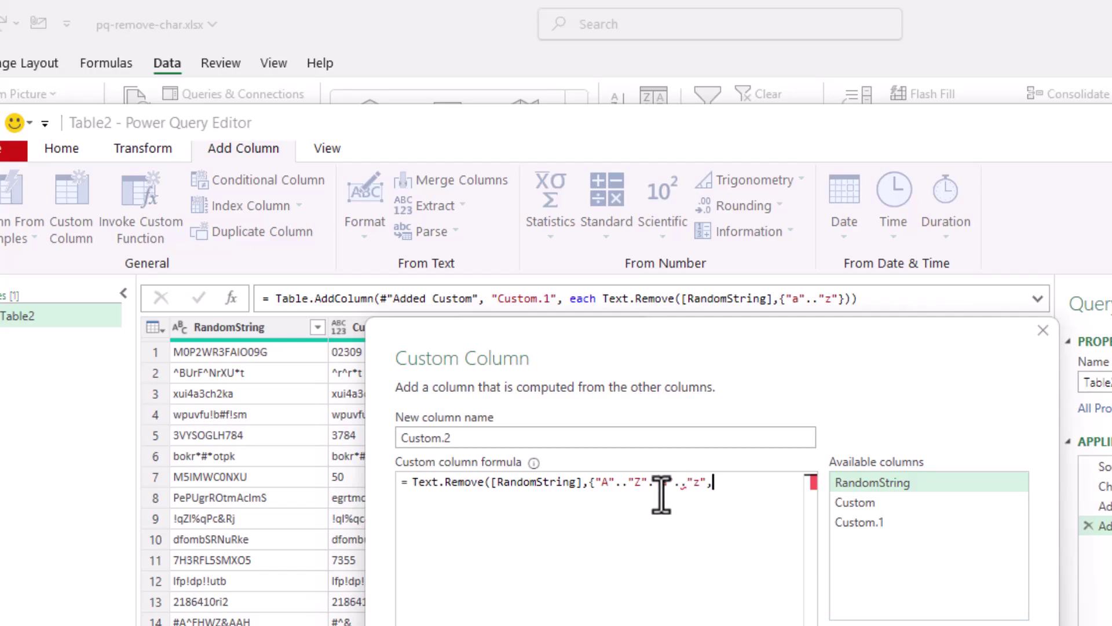
left_click(654, 482)
key("BackSpace")
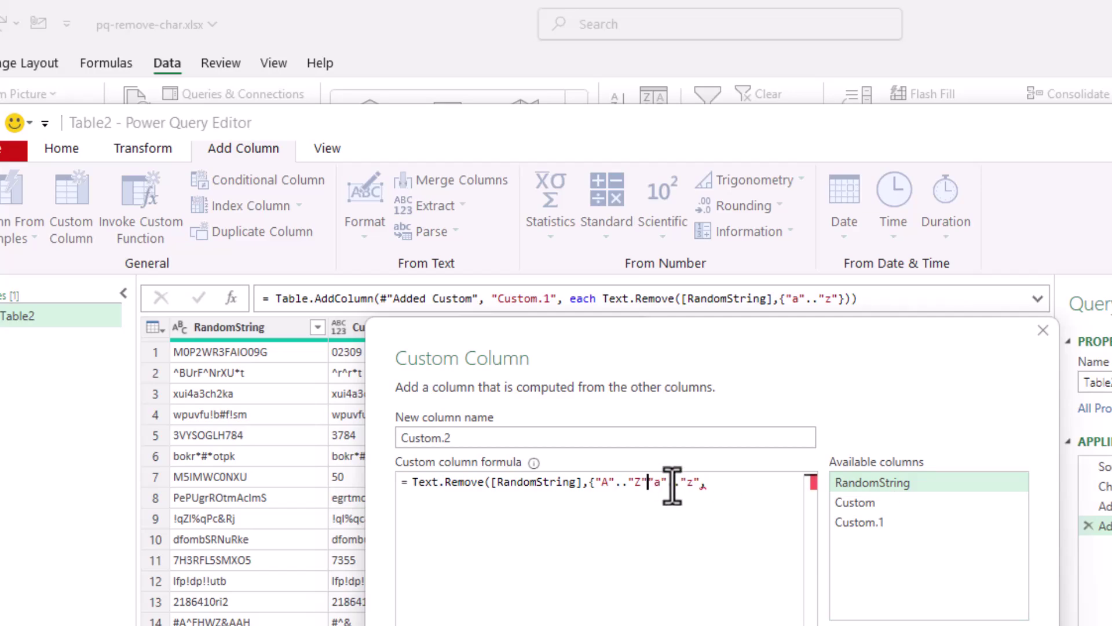
type(",")
left_click(723, 486)
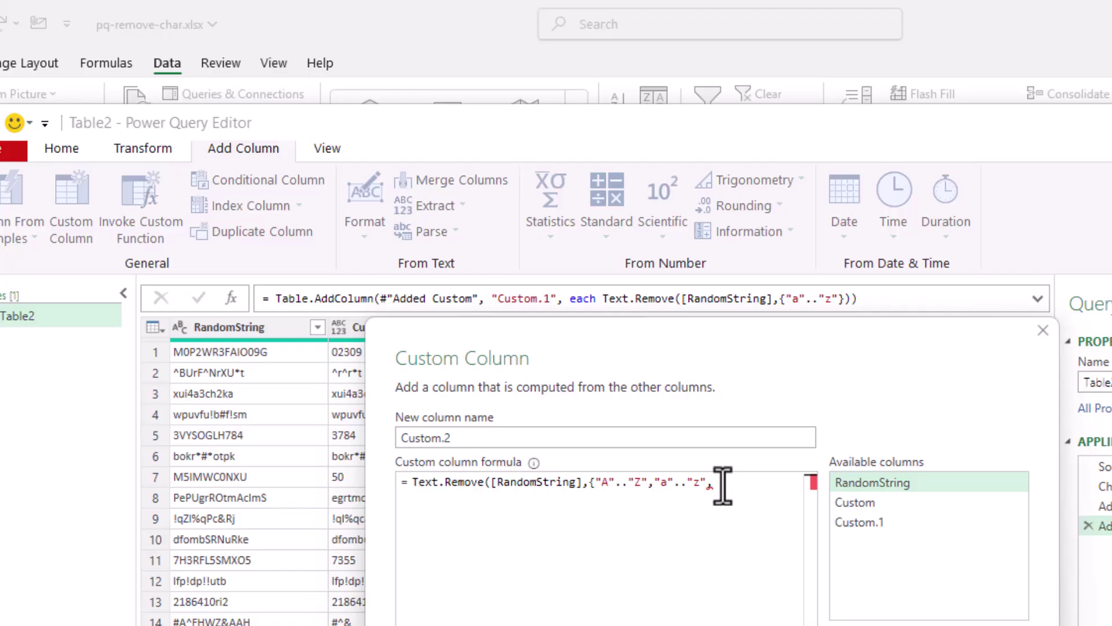
Step: Add the range "0".."9" to the Custom.2 removal list, close the formula and create the column
type("\"")
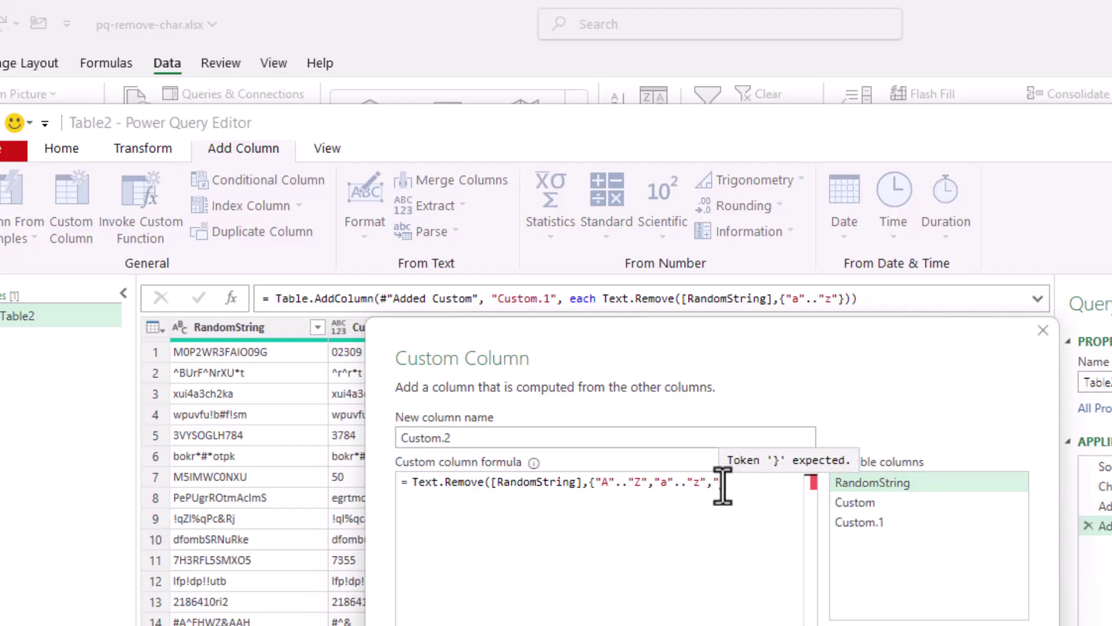
type("0")
type("\",")
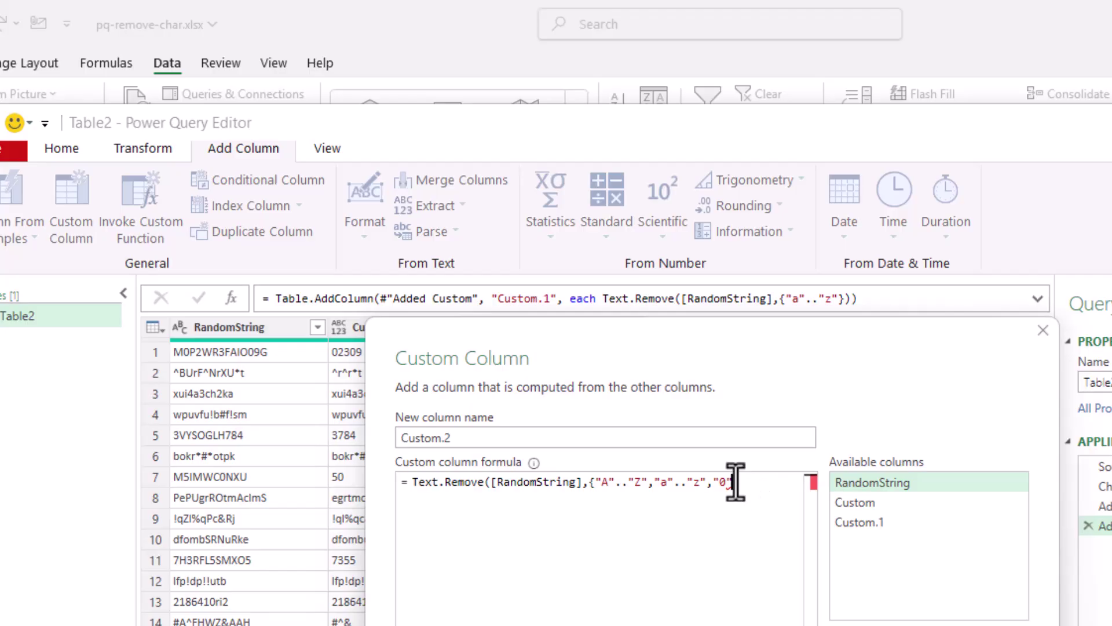
type("\"\"9")
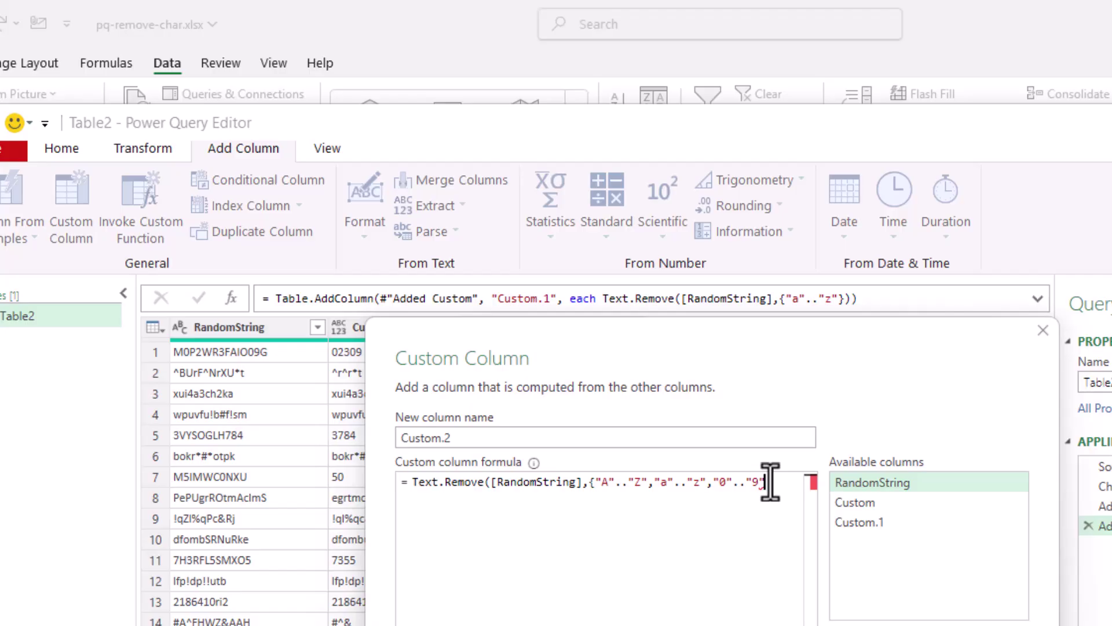
type("})")
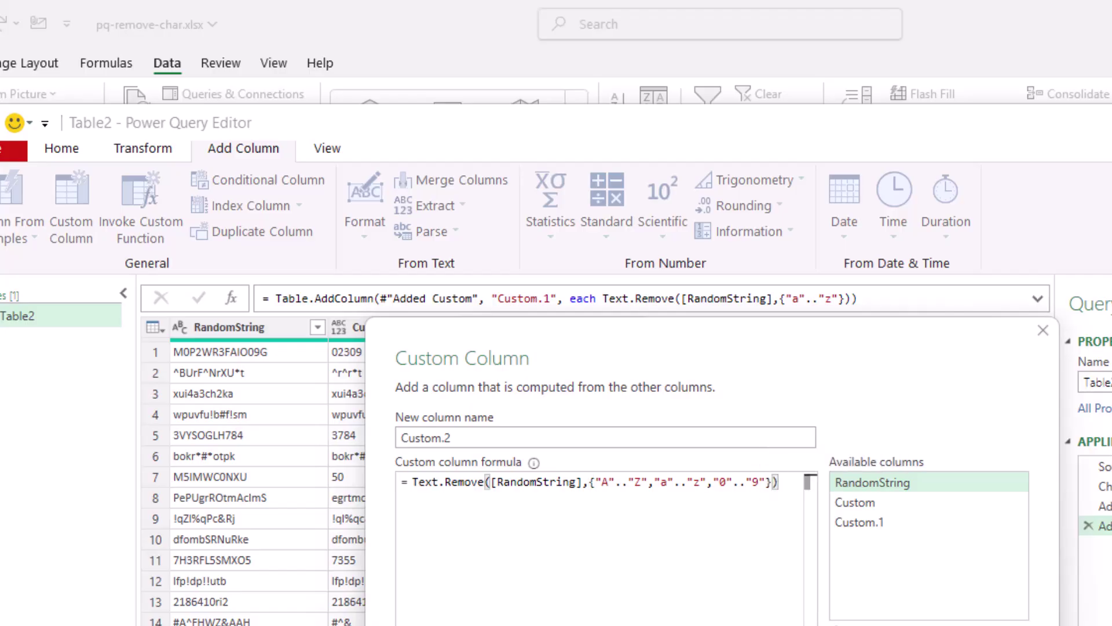
key("Return")
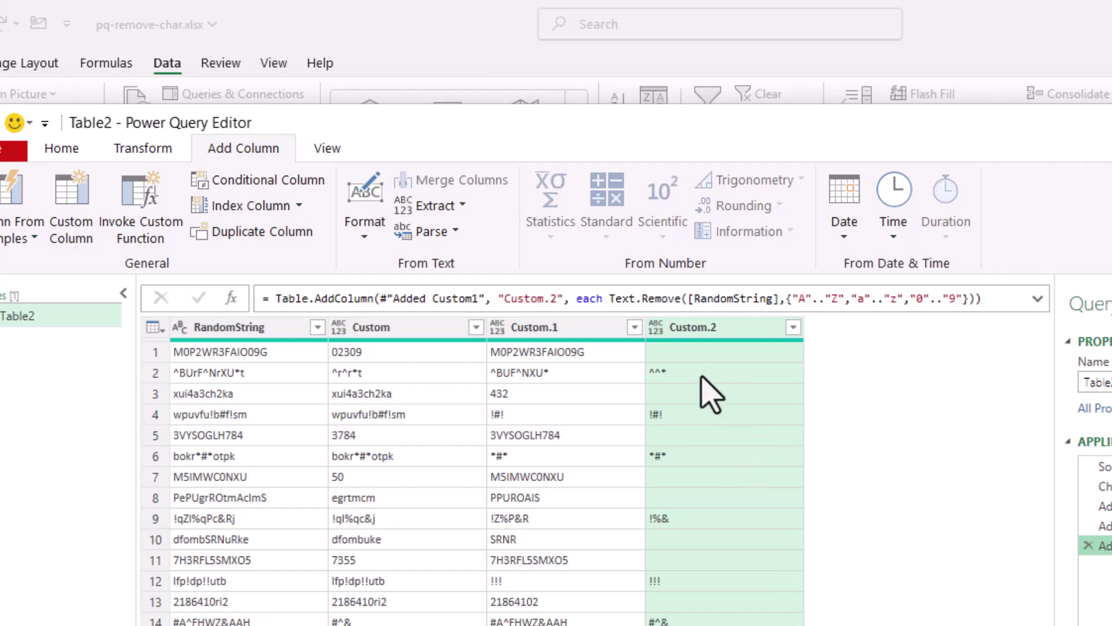
Step: Start a fourth custom column, Custom.3, with a Text.Remove formula on [RandomString]
left_click(80, 208)
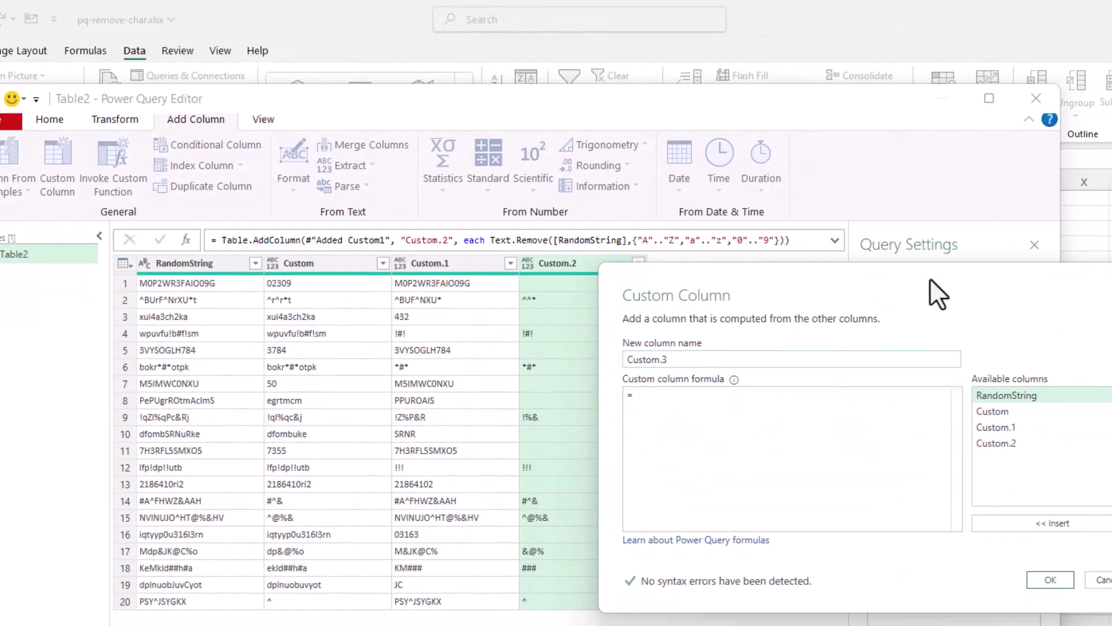
left_click(672, 401)
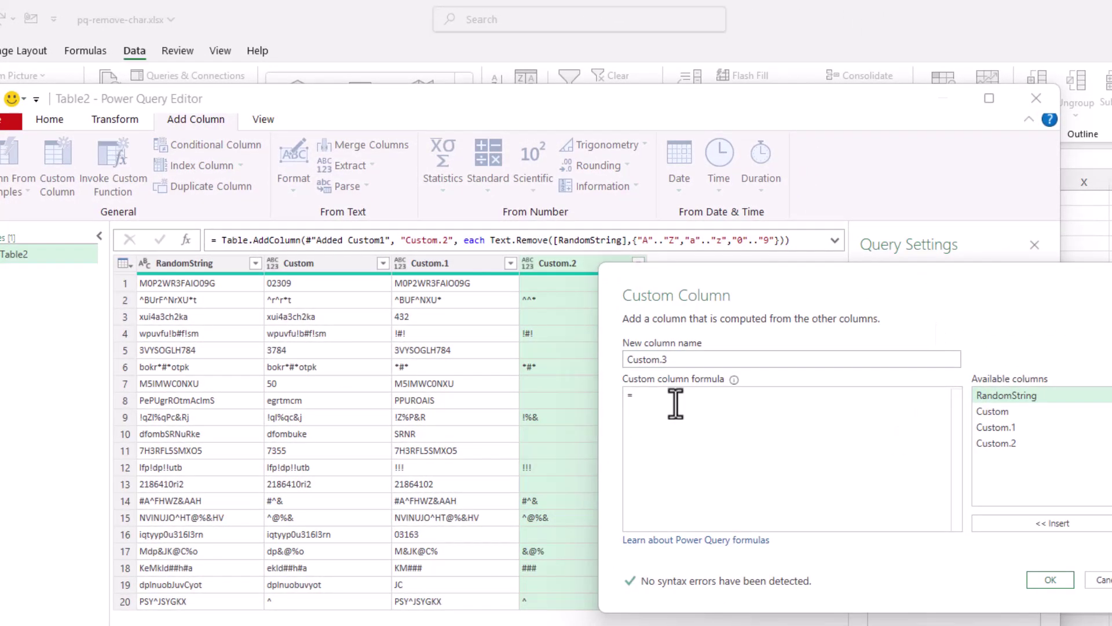
type("Text.Remove")
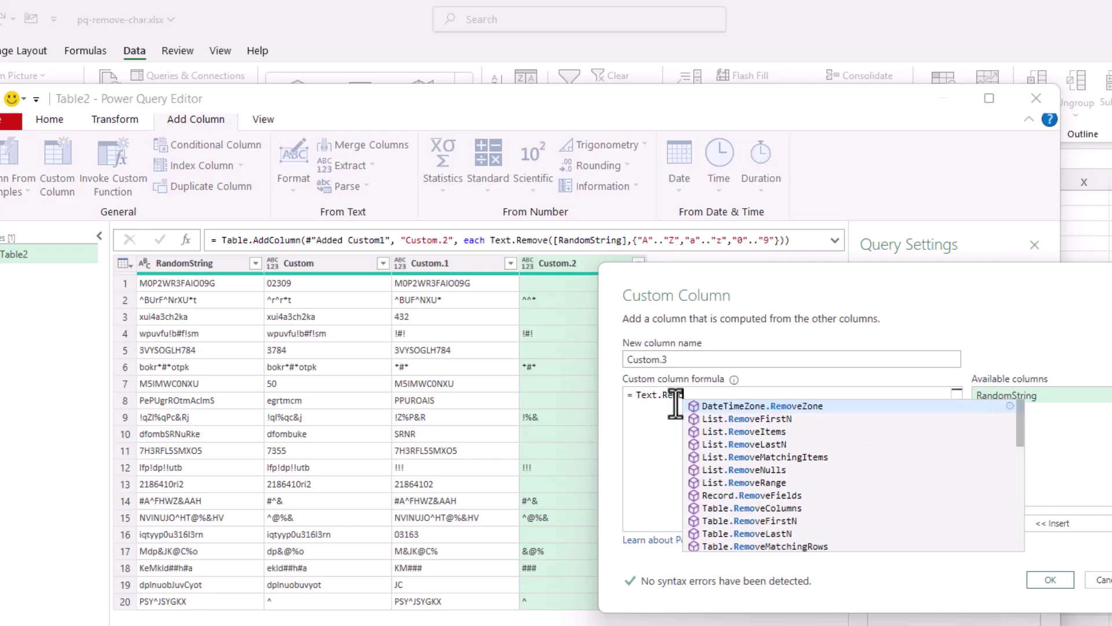
type("(")
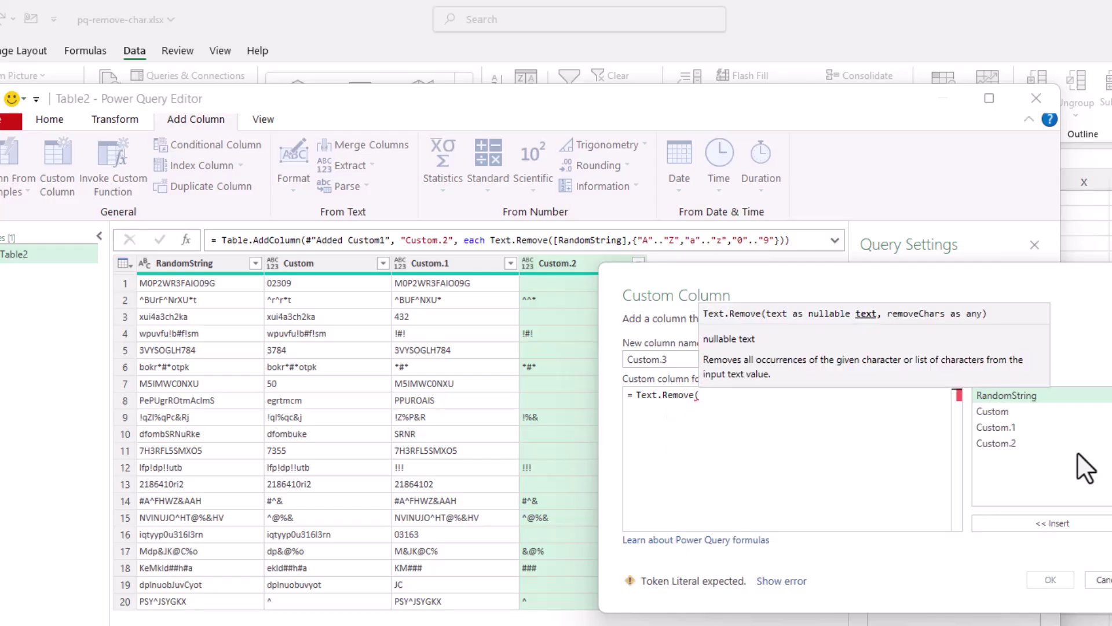
double_click(1024, 393)
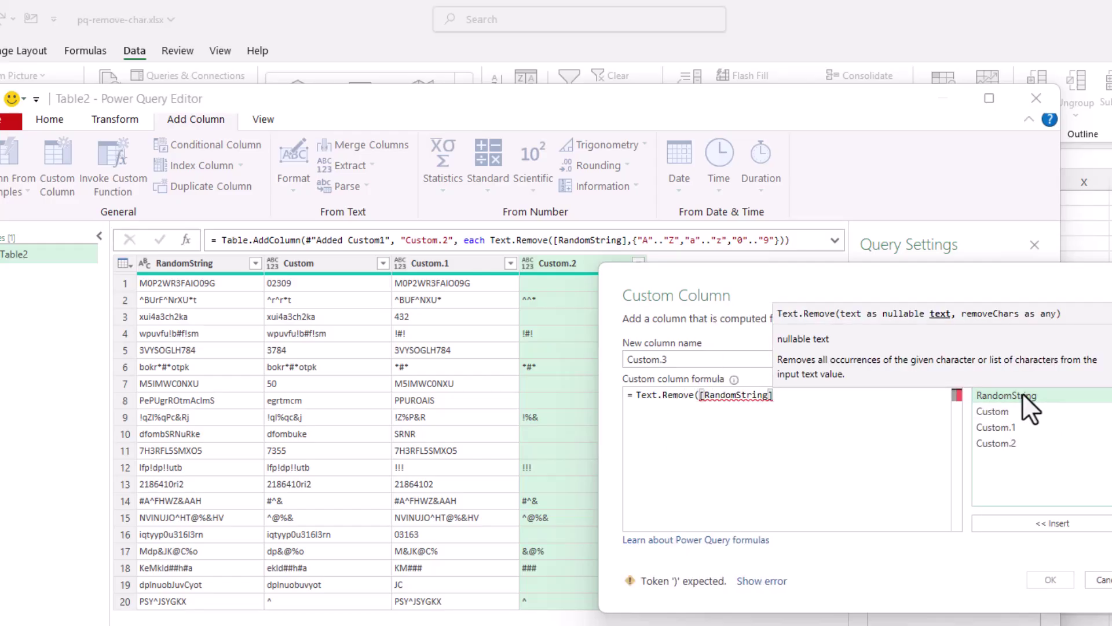
type(",")
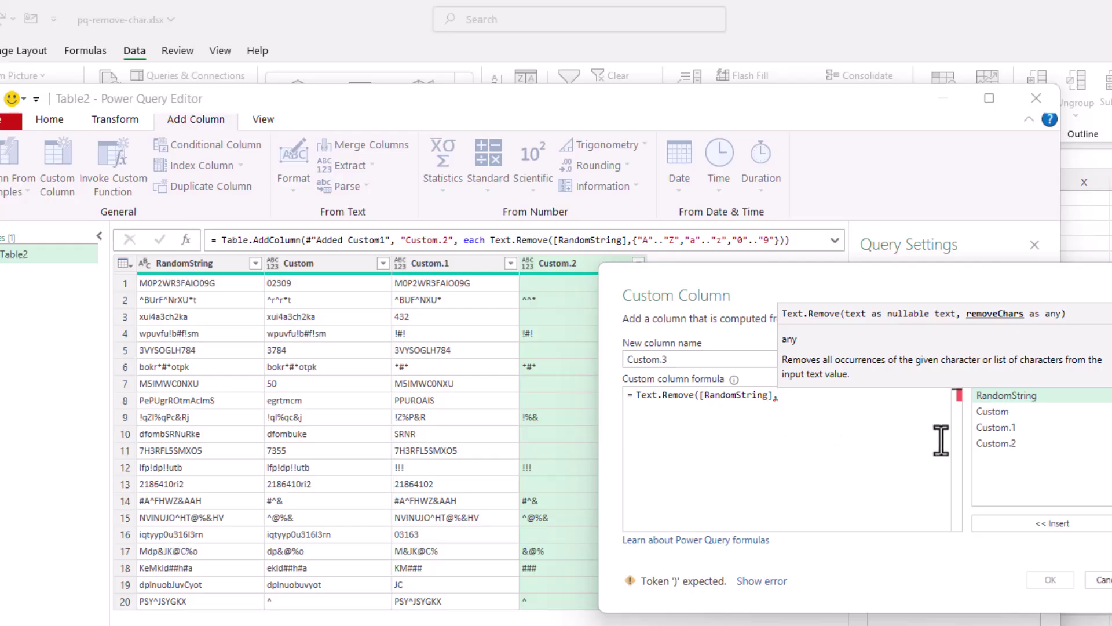
Step: Complete the Custom.3 formula with the removal list {"^","*","!","#","%","&","@"} and create the column
type("{")
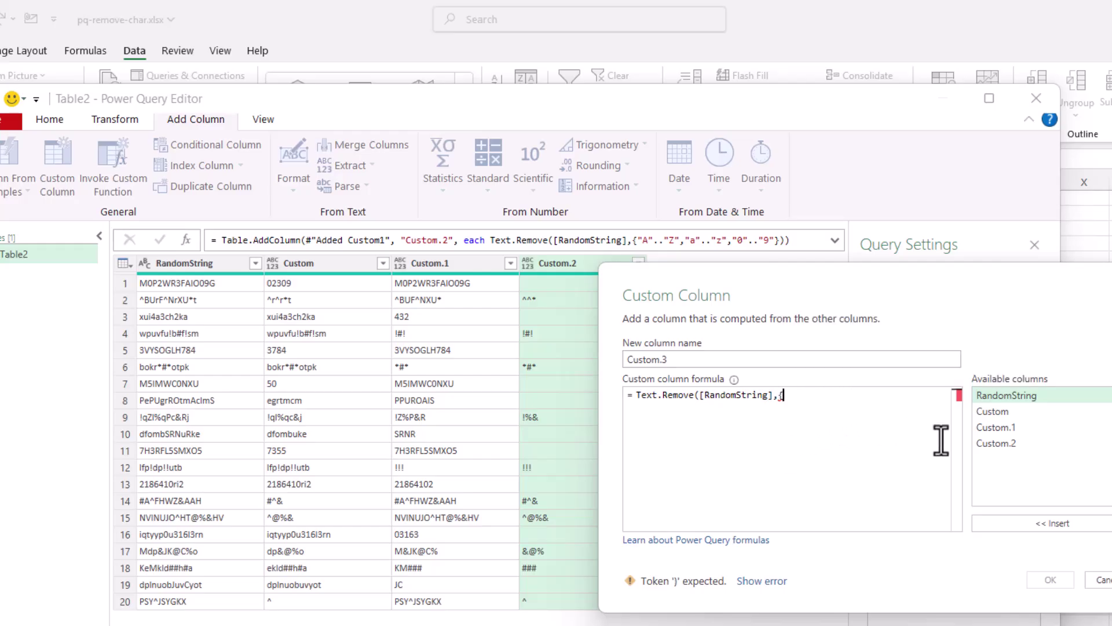
type("\"^\",\"*\",\"!\",\"#\",\"%\",\"&\",\"@\",")
key("BackSpace")
type("})")
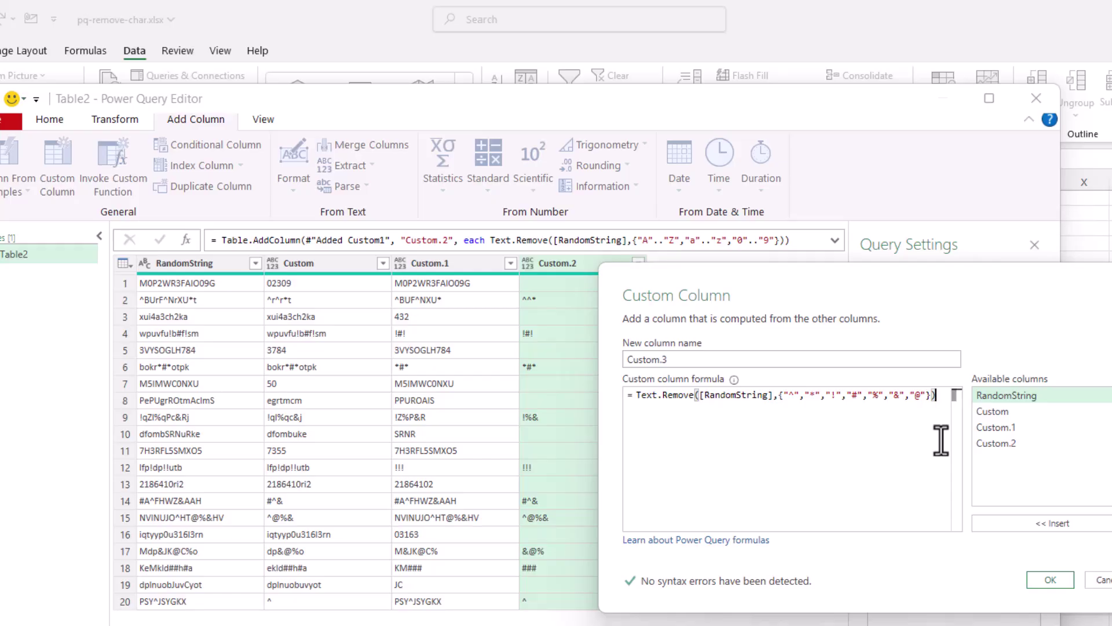
left_click(1061, 578)
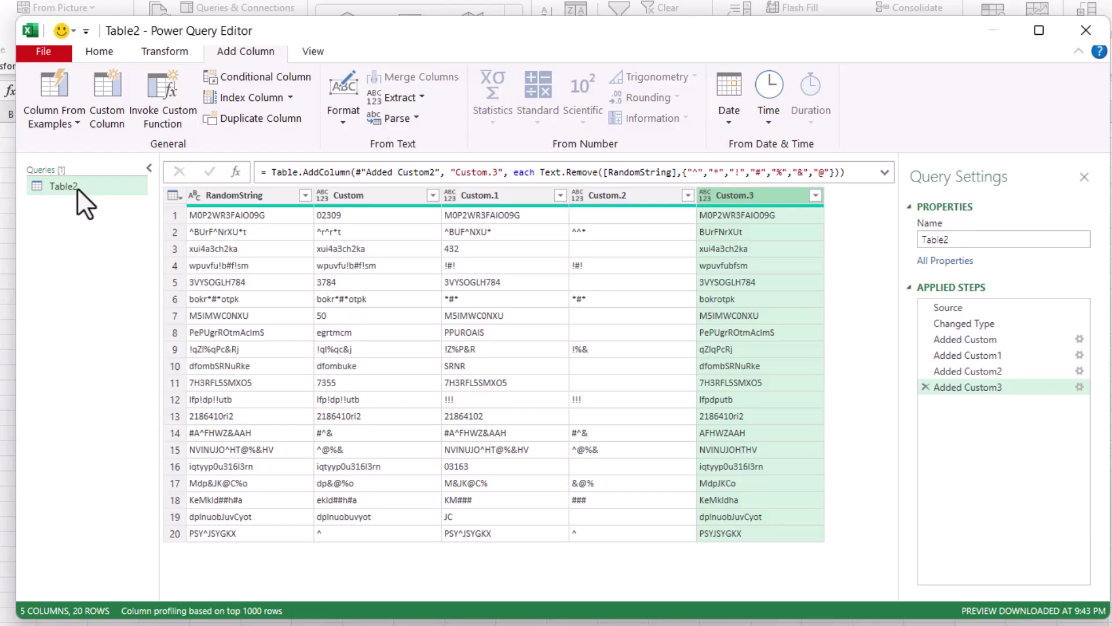
Step: Duplicate the Table2 query and delete the copy's applied steps from Added Custom until the end
right_click(78, 186)
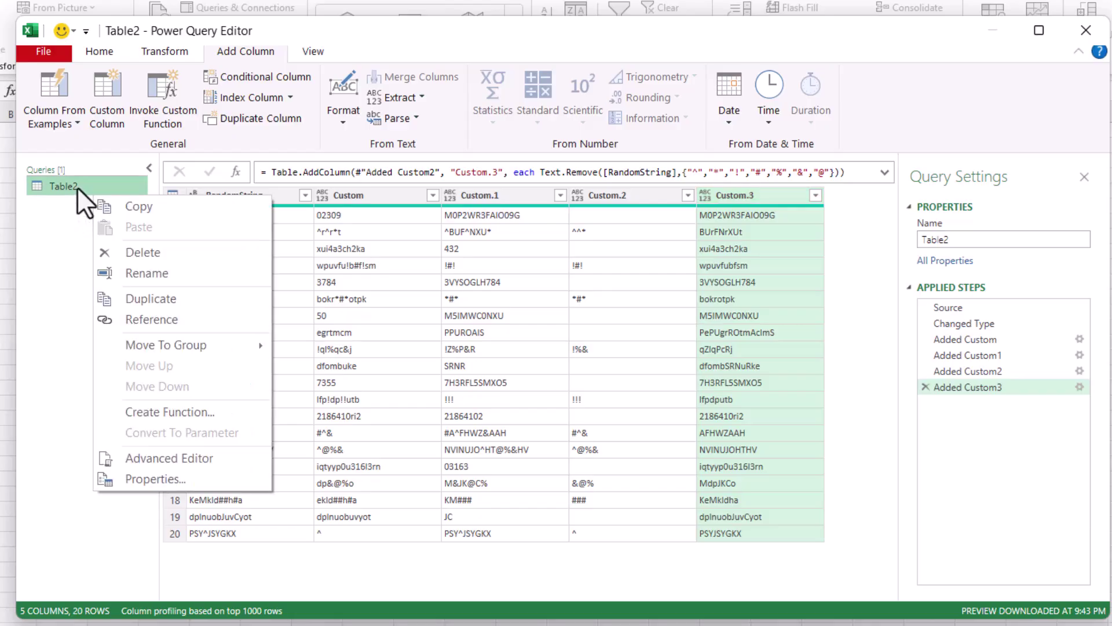
left_click(162, 290)
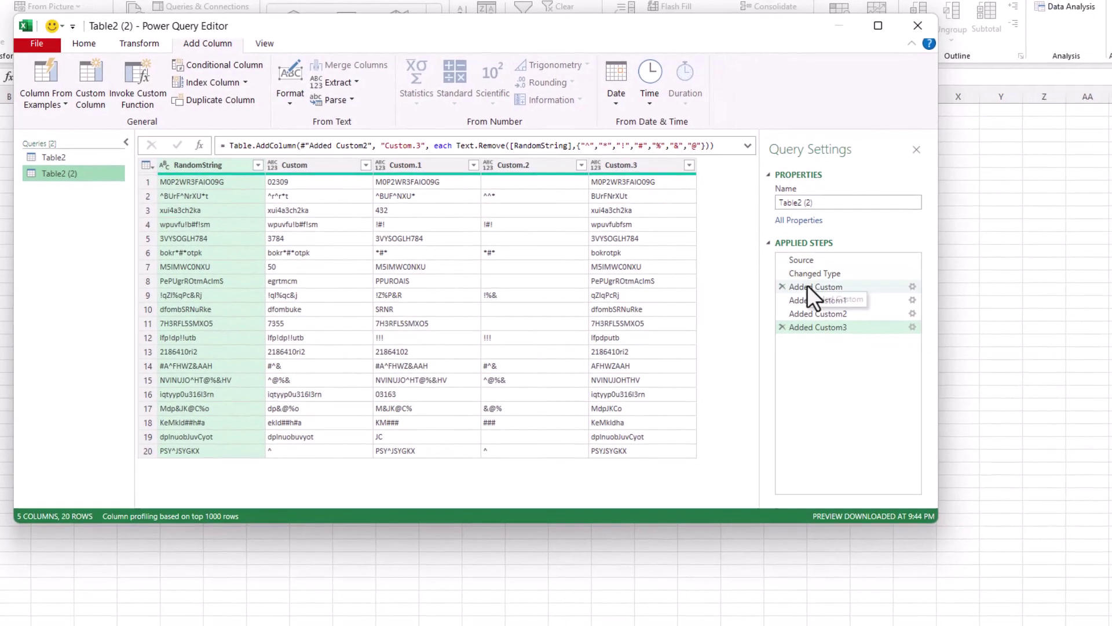
left_click(954, 337)
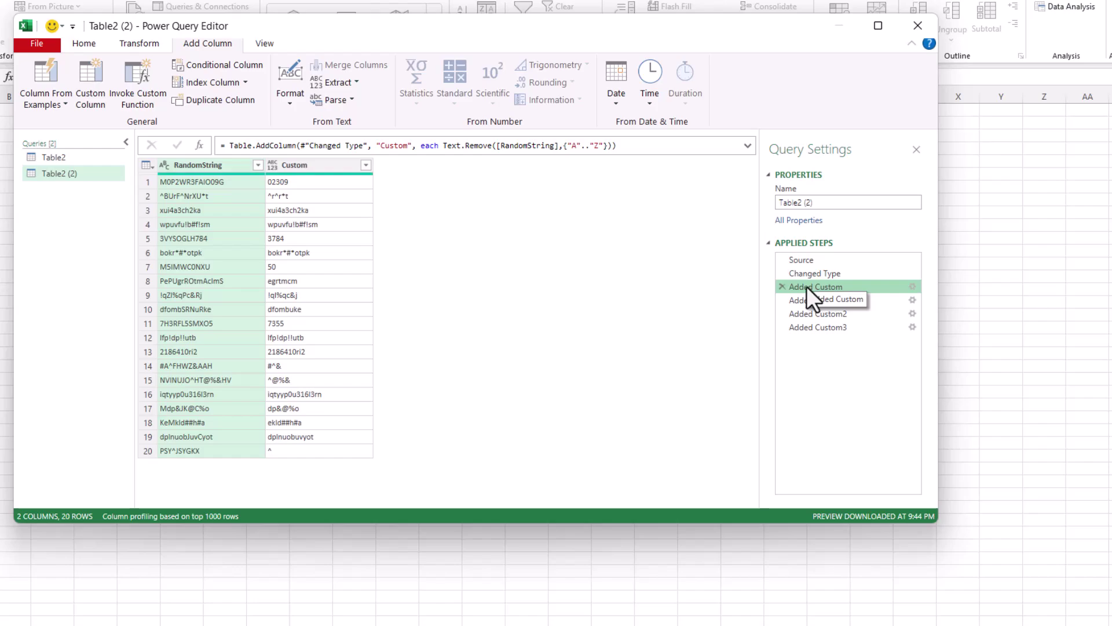
right_click(800, 286)
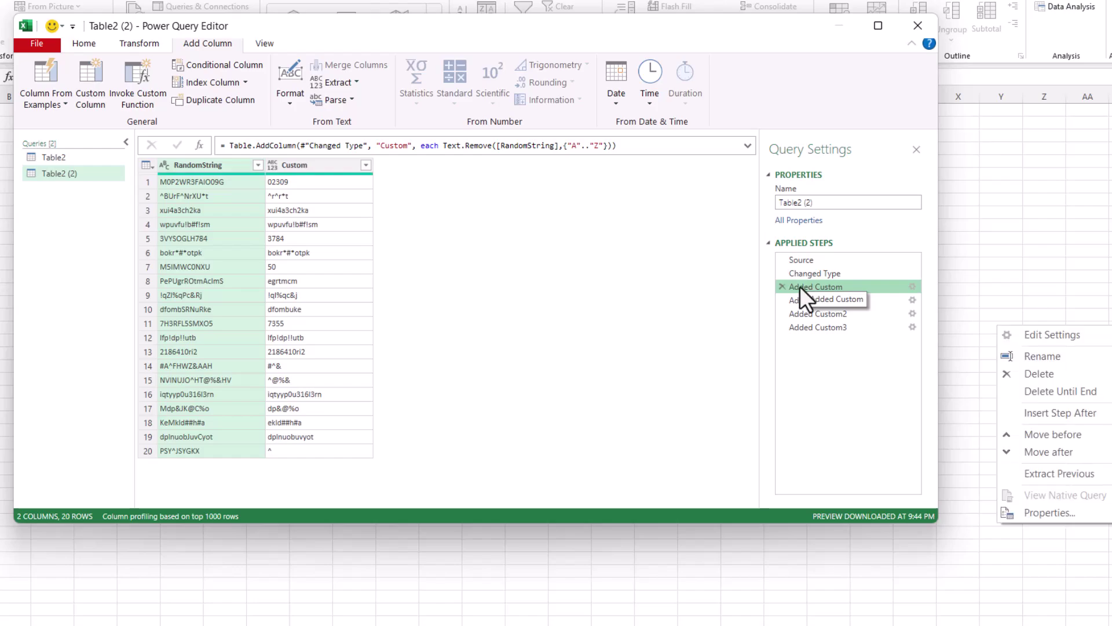
left_click(1058, 391)
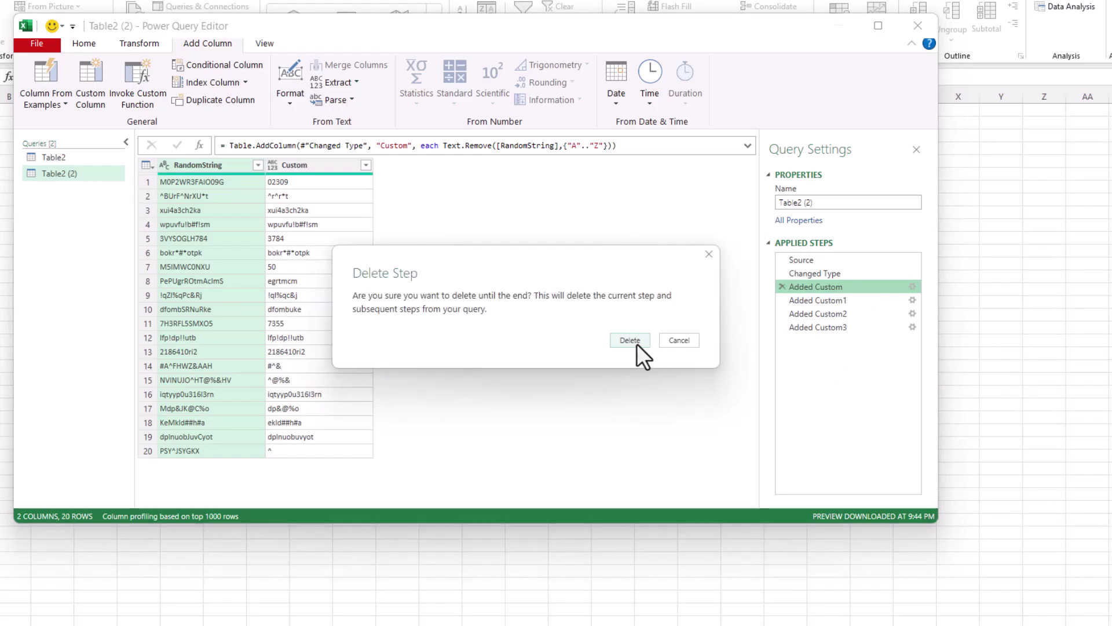
left_click(632, 341)
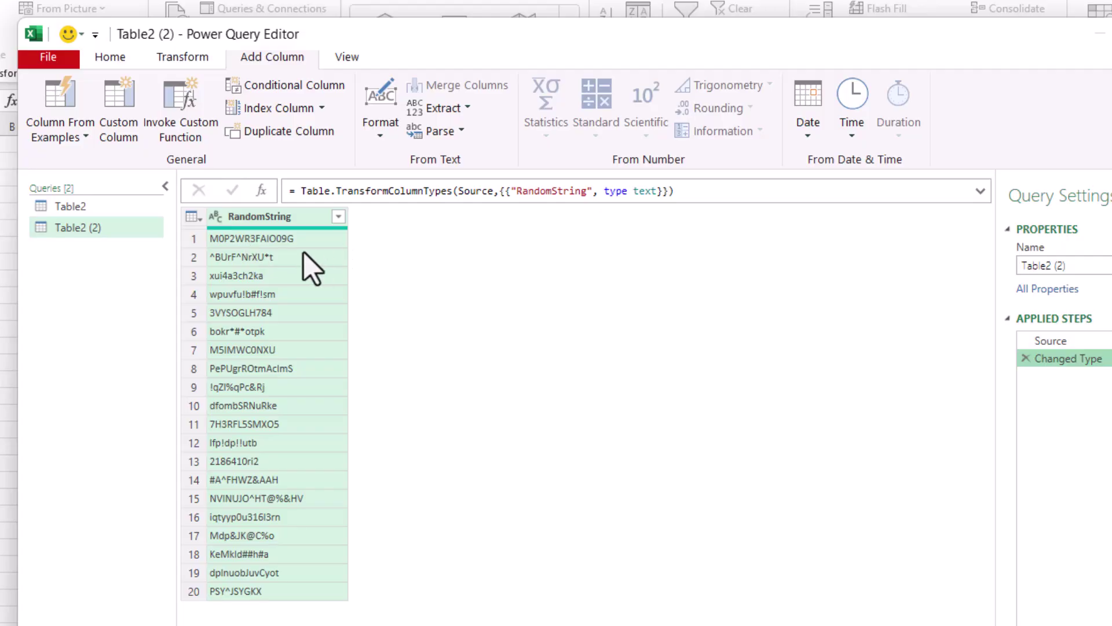
Step: Start a custom column in the duplicated query with a Text.Select formula on [RandomString]
left_click(111, 109)
left_click(450, 356)
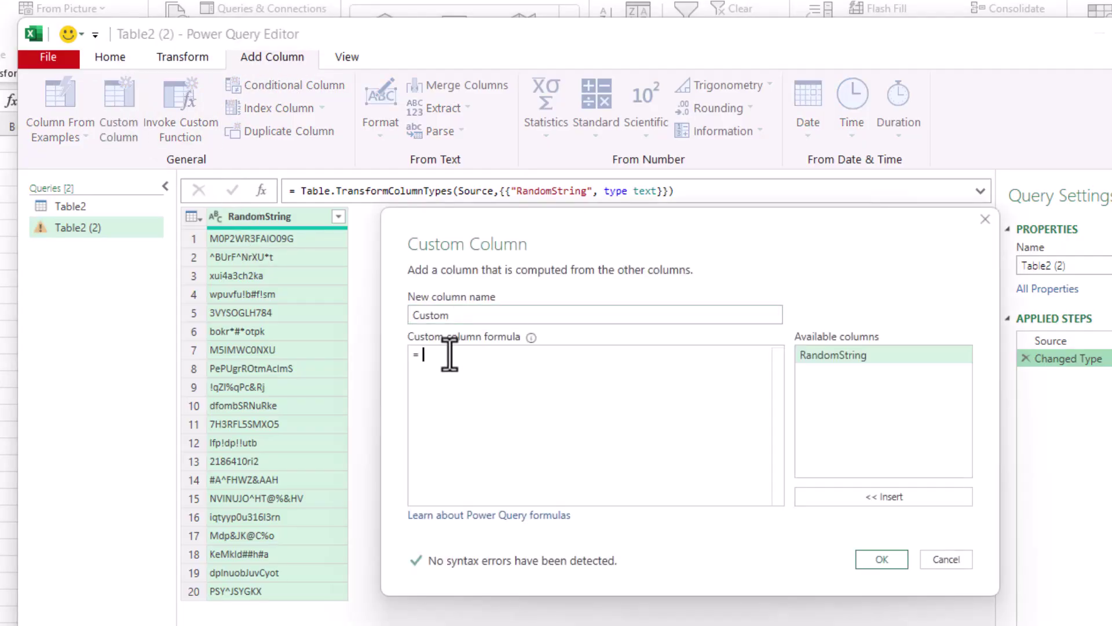
type("Text Sele")
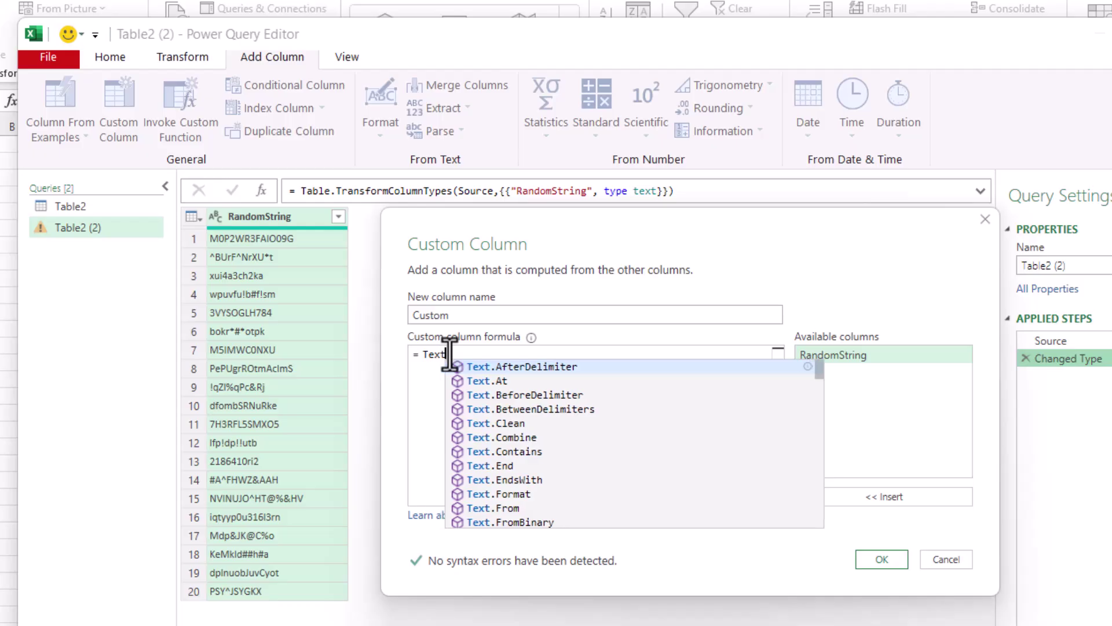
type("ct")
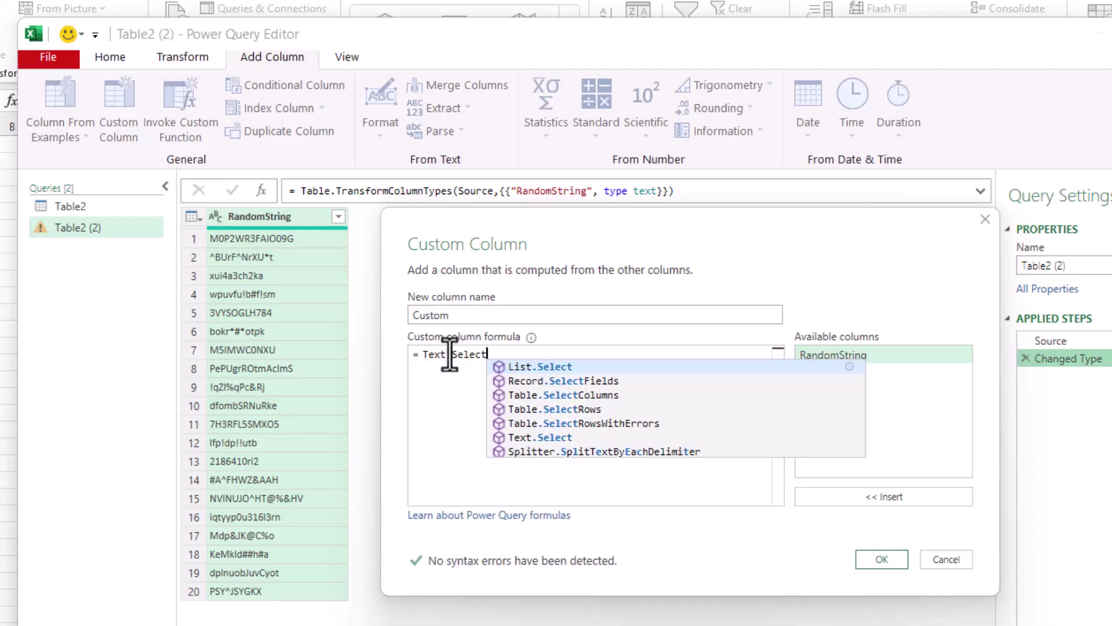
type("(")
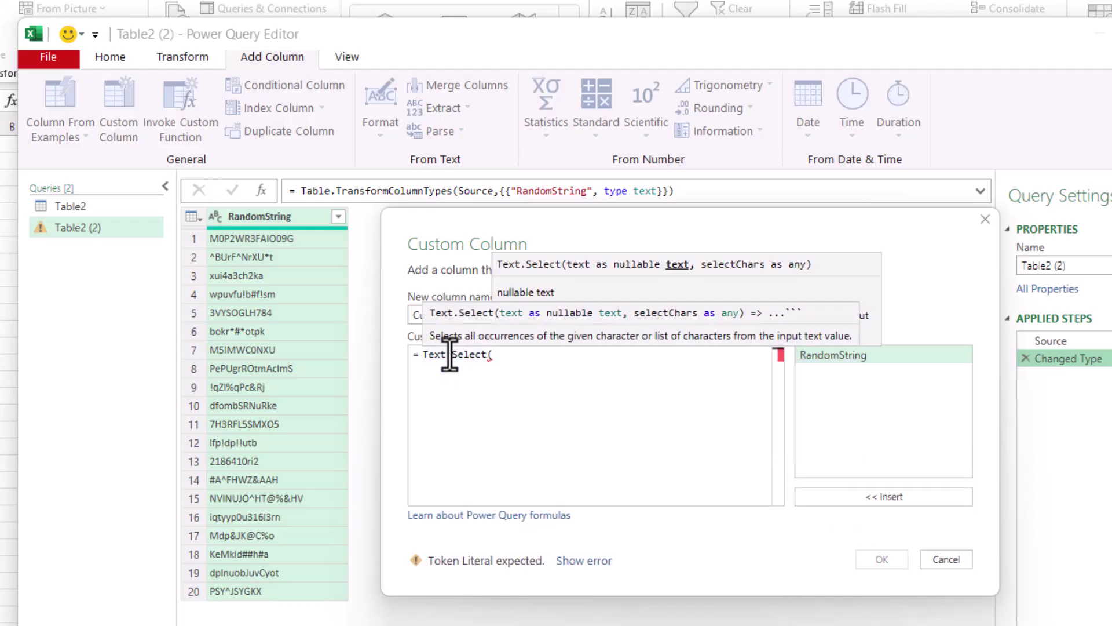
double_click(859, 359)
type(",")
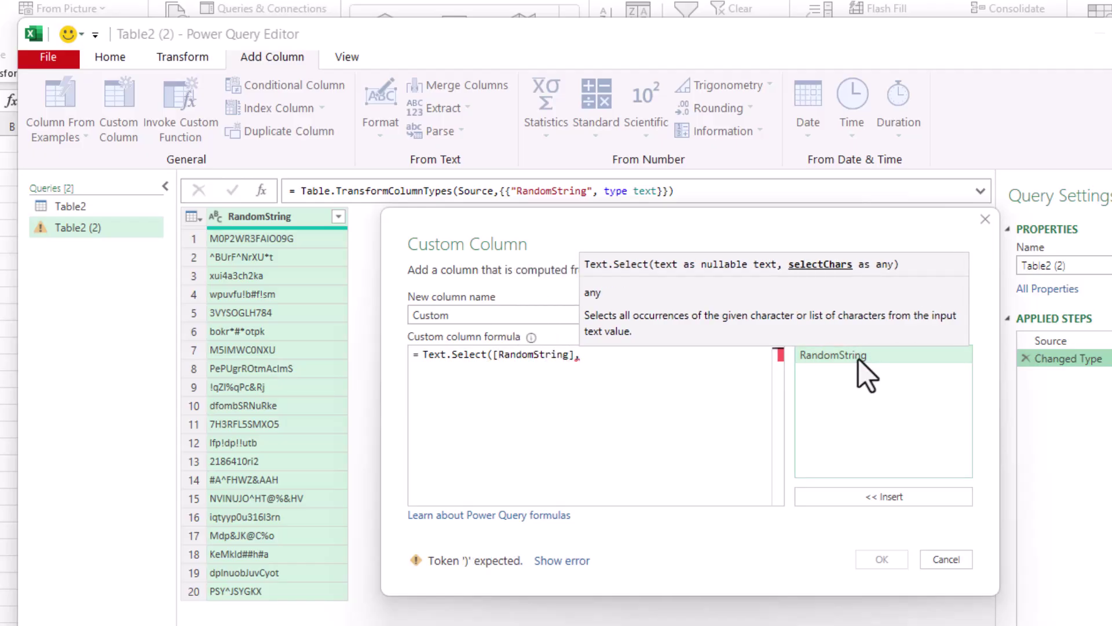
Step: Complete the Text.Select formula with the selection list {"A".."Z"} and create the column
type("{\"")
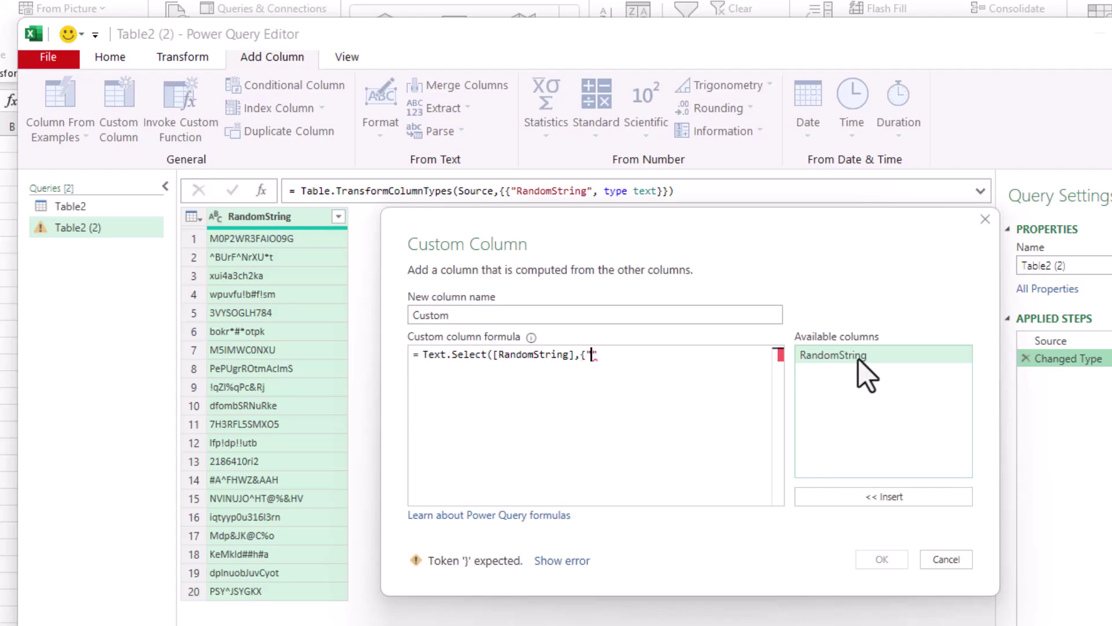
type("A\"..\"Z")
left_click(648, 365)
type("})")
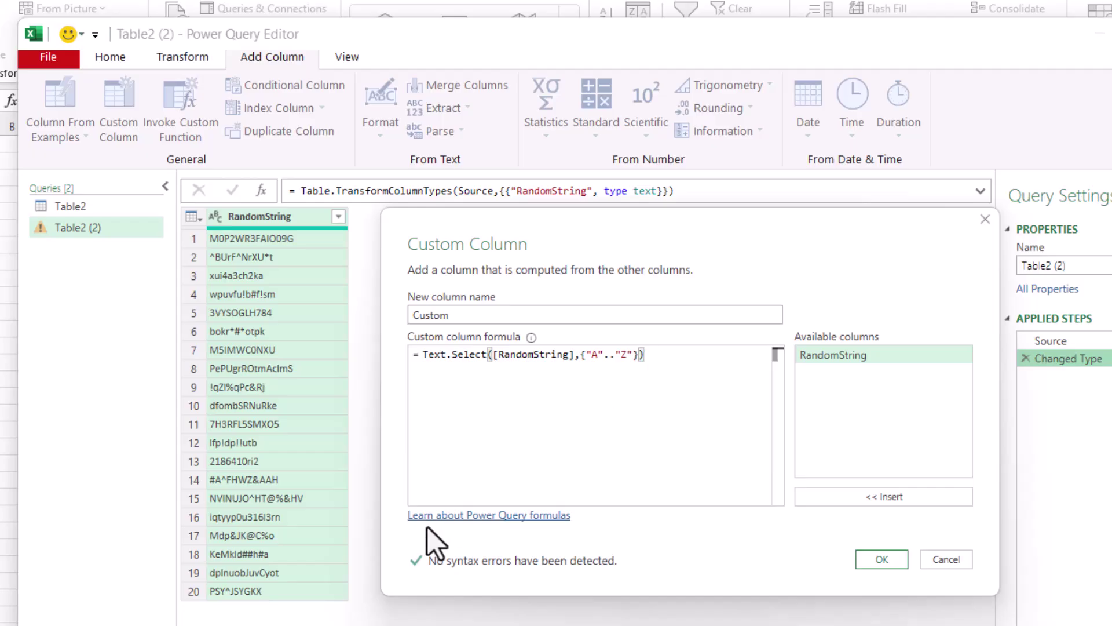
left_click(890, 559)
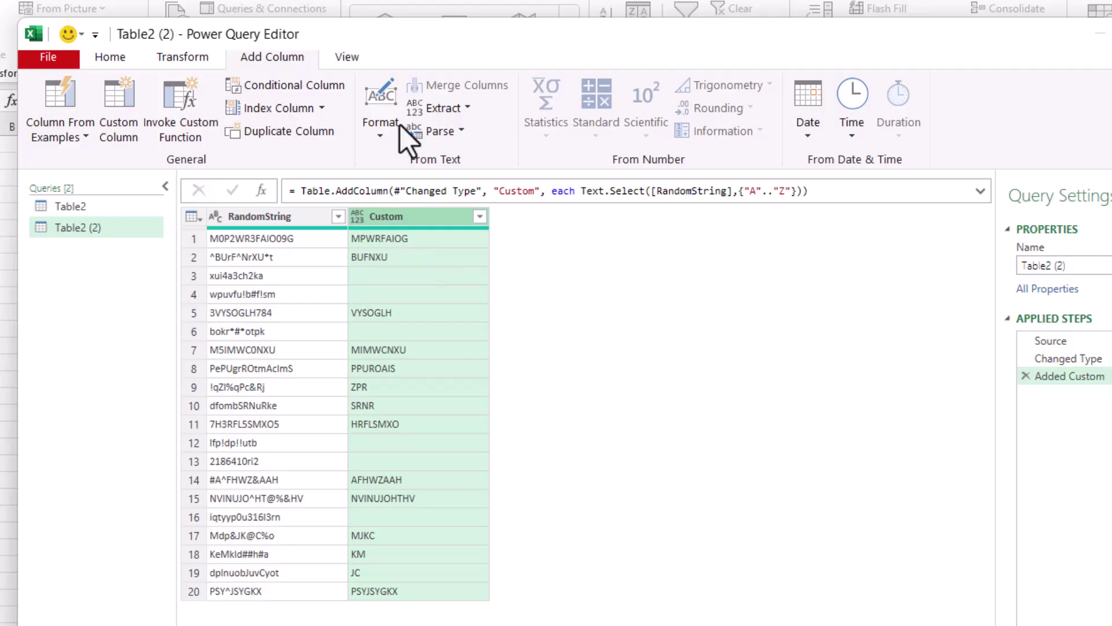
Step: Start another custom column in the duplicated query with a Text.Select formula on [RandomString]
left_click(118, 104)
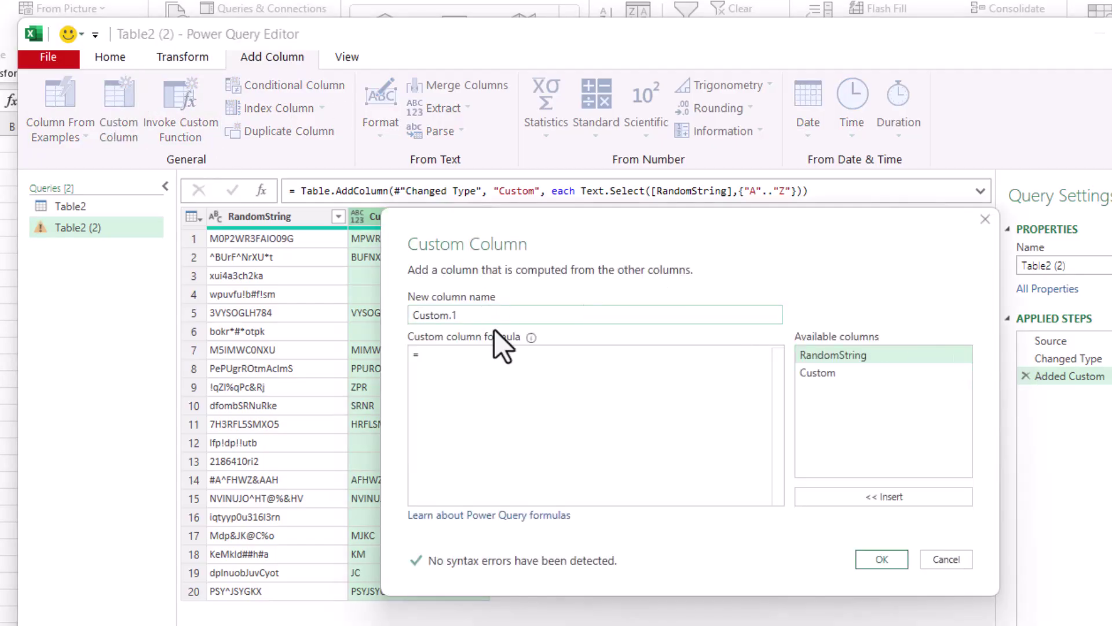
left_click(468, 356)
type("Tex")
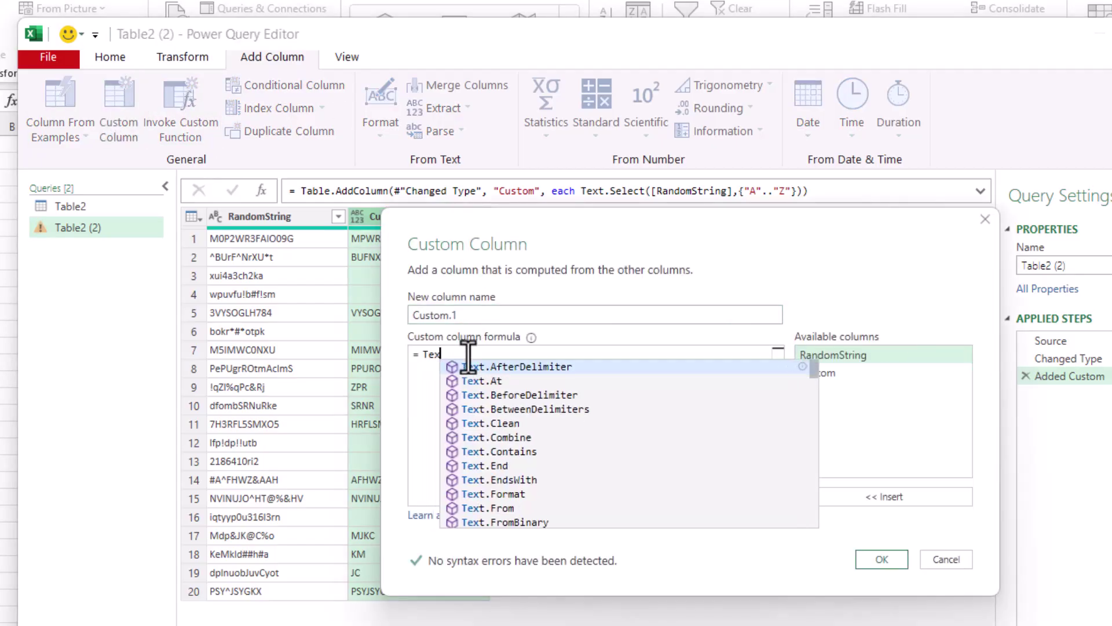
type("t.Select(")
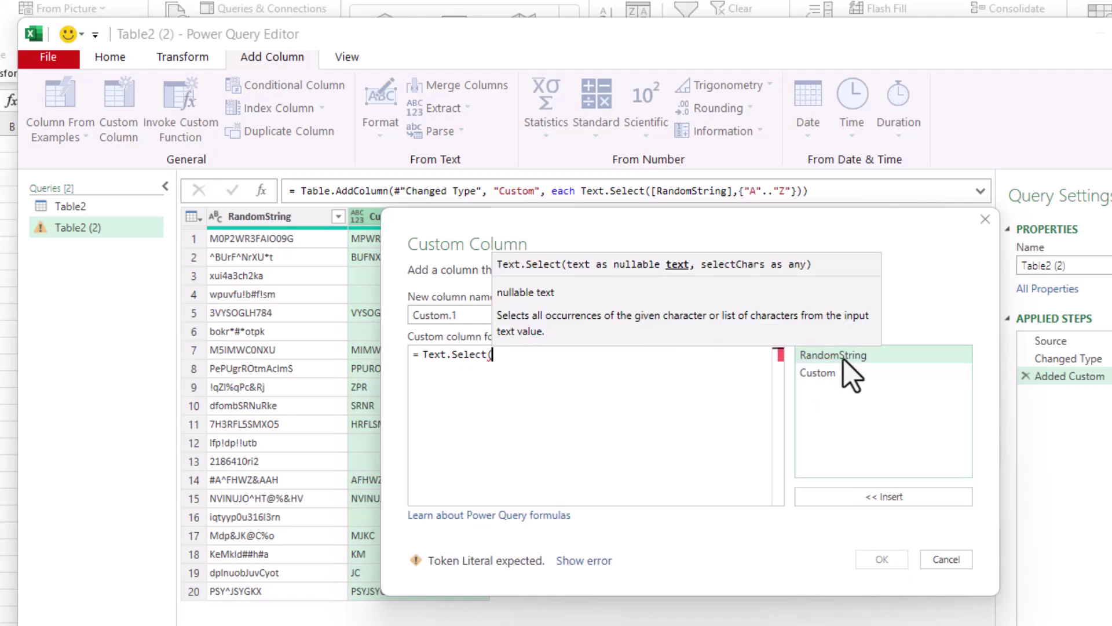
double_click(844, 359)
type(",")
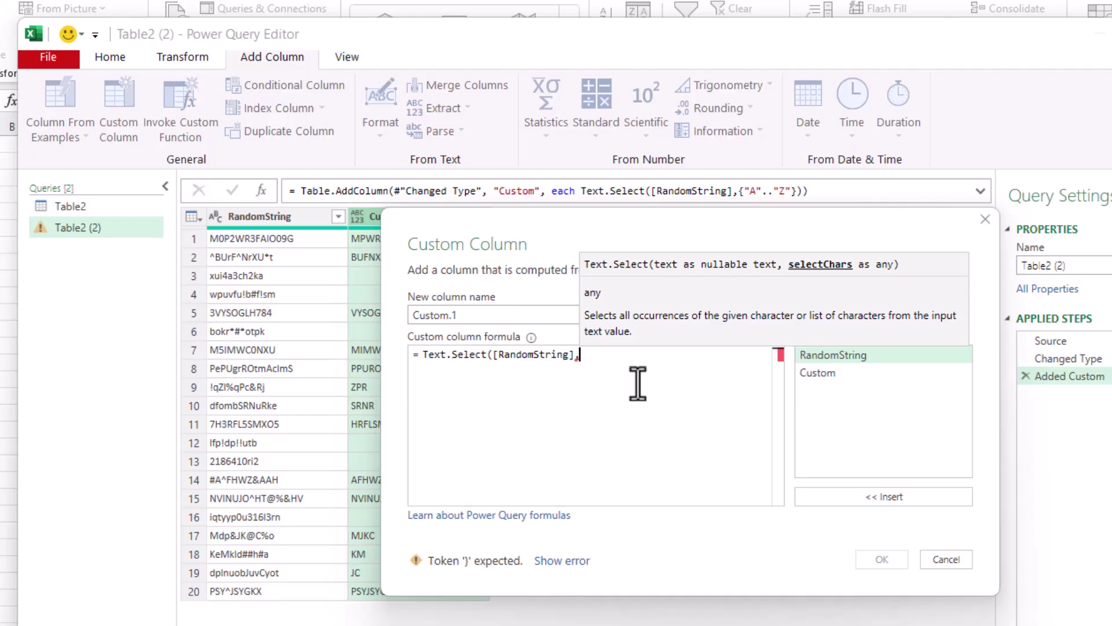
Step: Complete the Custom.1 formula with the selection list {"A".."Z","a".."z"} and create the column
type("{\"A")
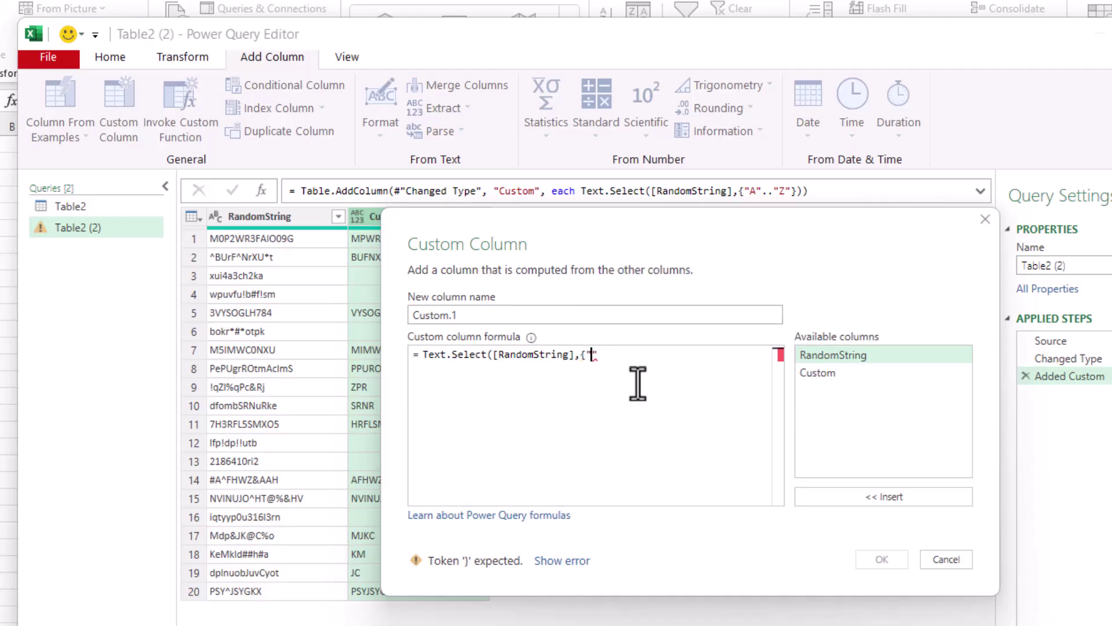
type("\"..")
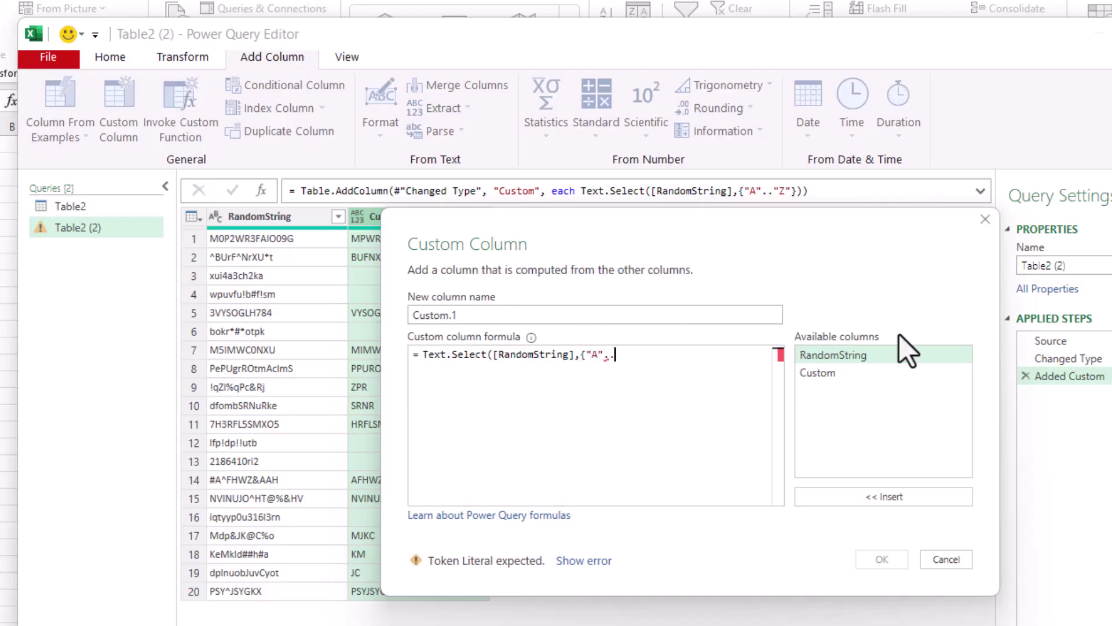
type("\"")
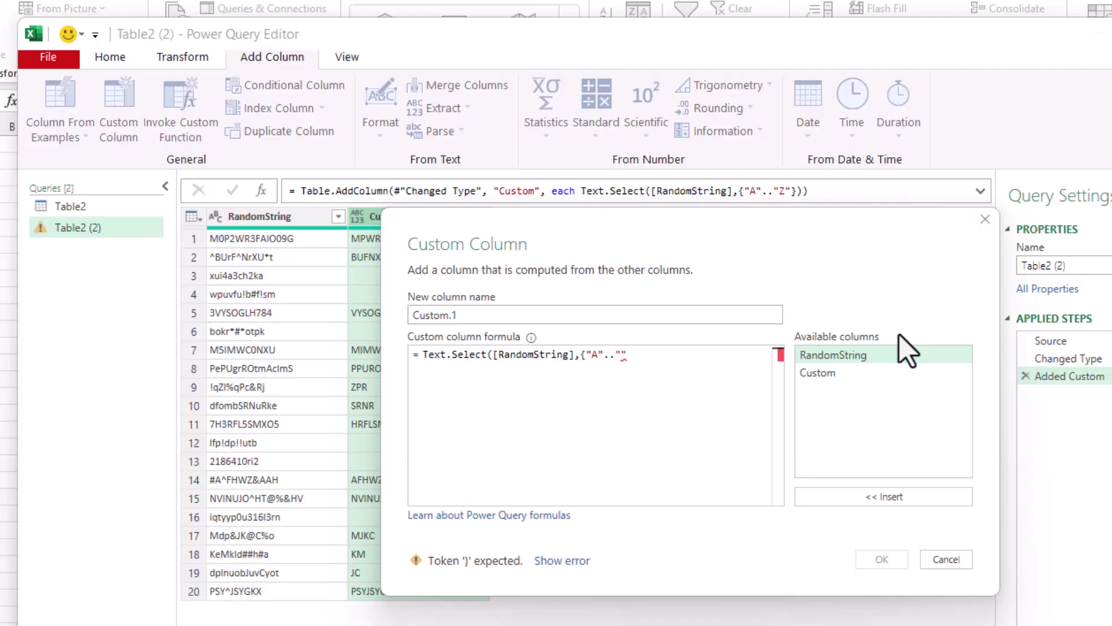
type("Z\",\"a\"..\"z\"")
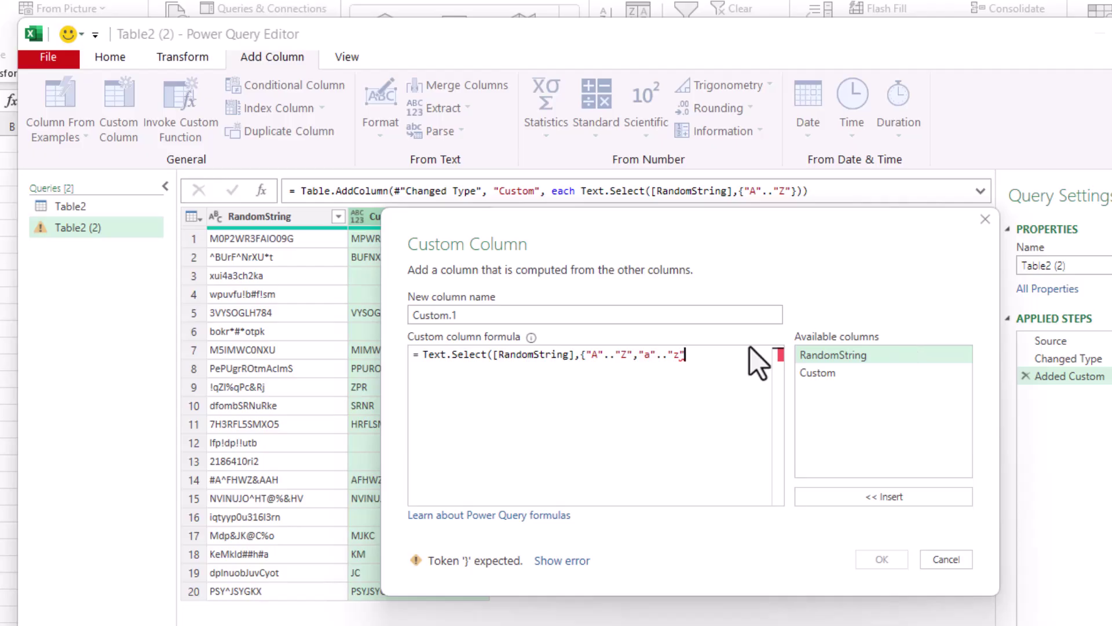
type("})")
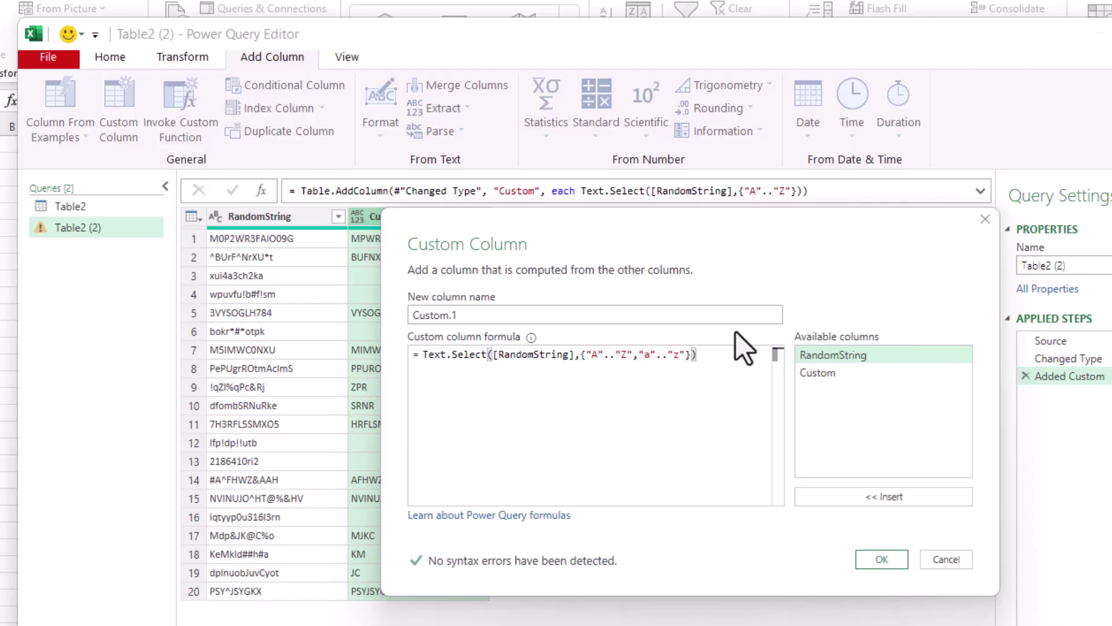
left_click(886, 556)
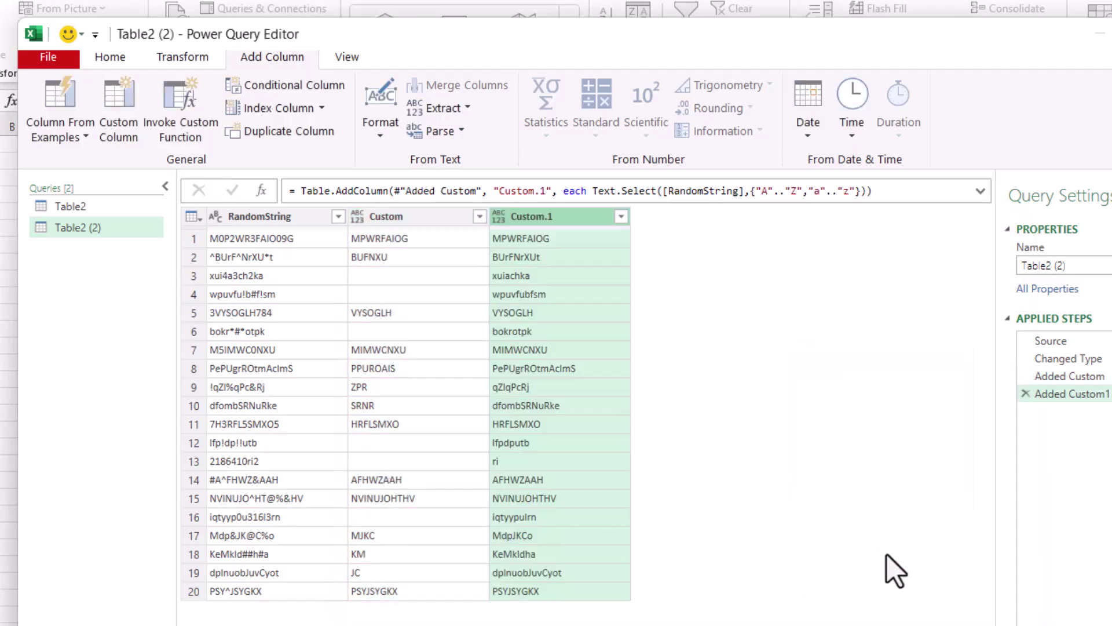